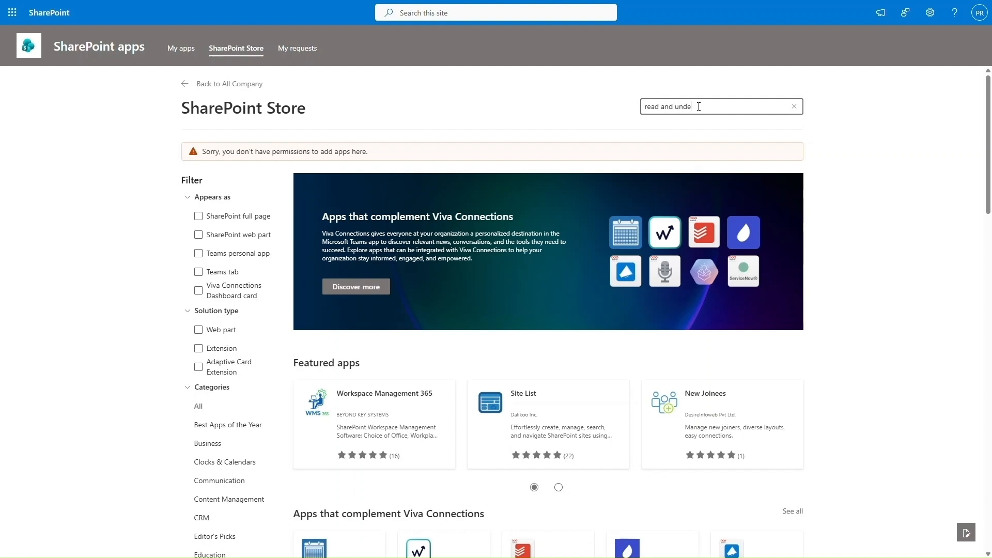
Step: Search the SharePoint Store for 'read and understood' and review the Read and Understood app details
key(Return)
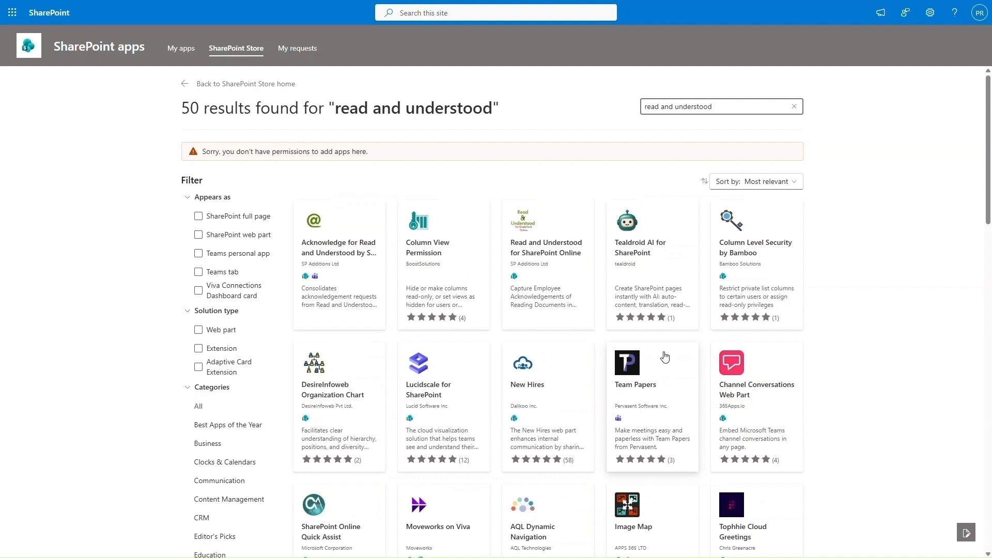
click(545, 255)
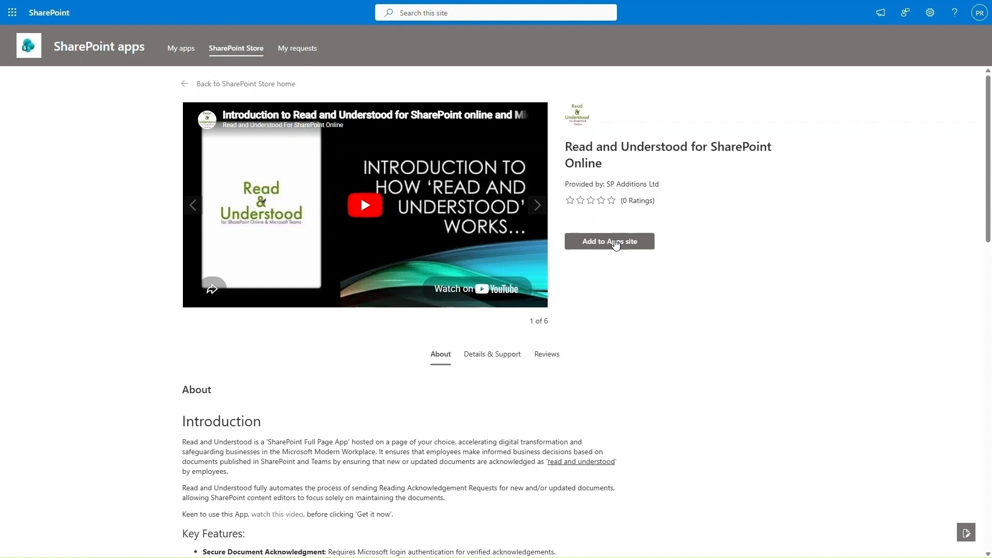
click(616, 245)
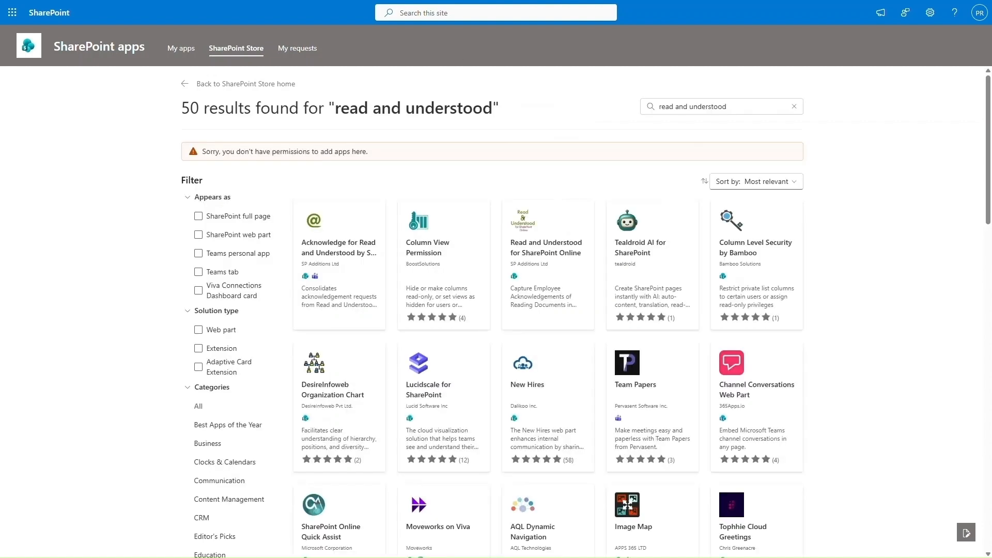
Step: Review the Acknowledge for Read and Understood app, cancel adding it, and return to All Company
click(329, 251)
click(612, 245)
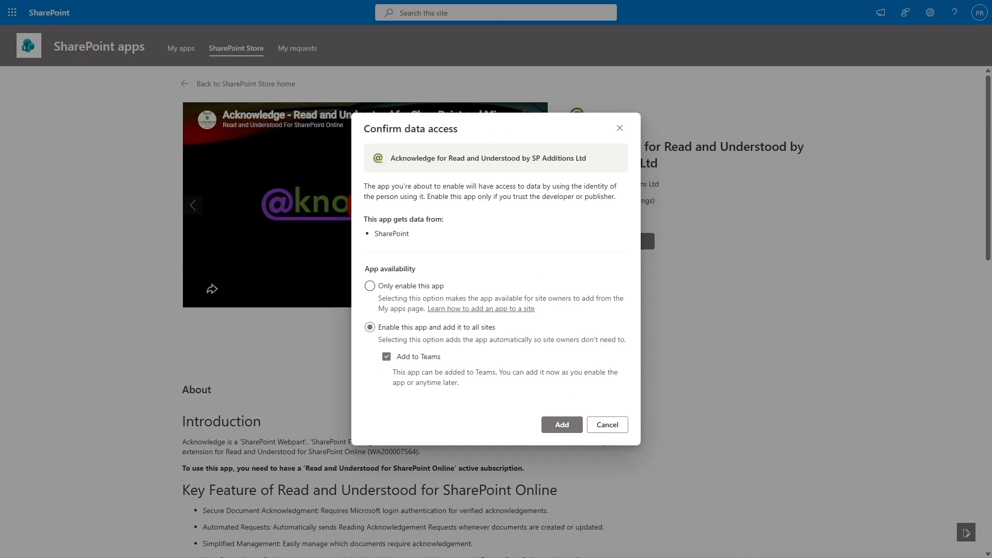
key(Escape)
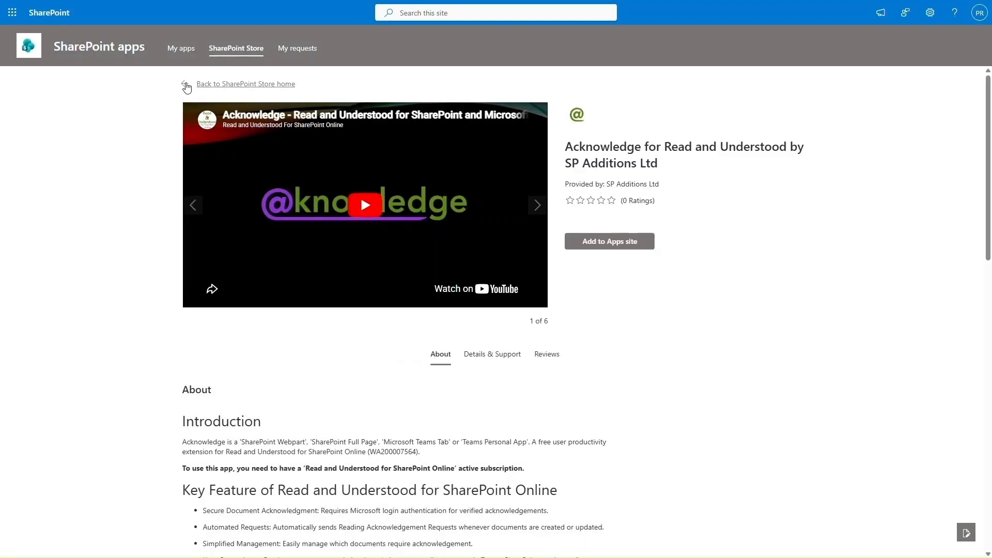
click(187, 85)
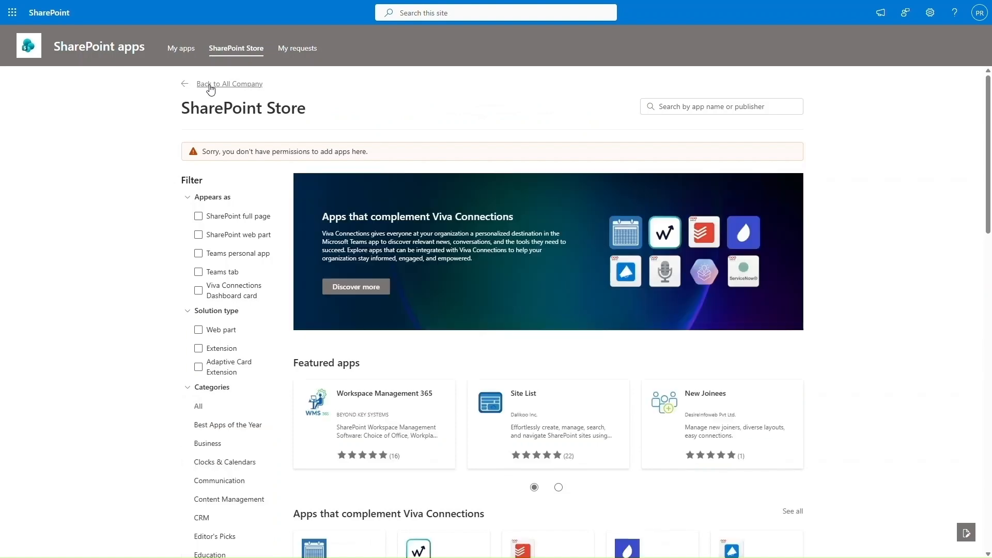
click(210, 86)
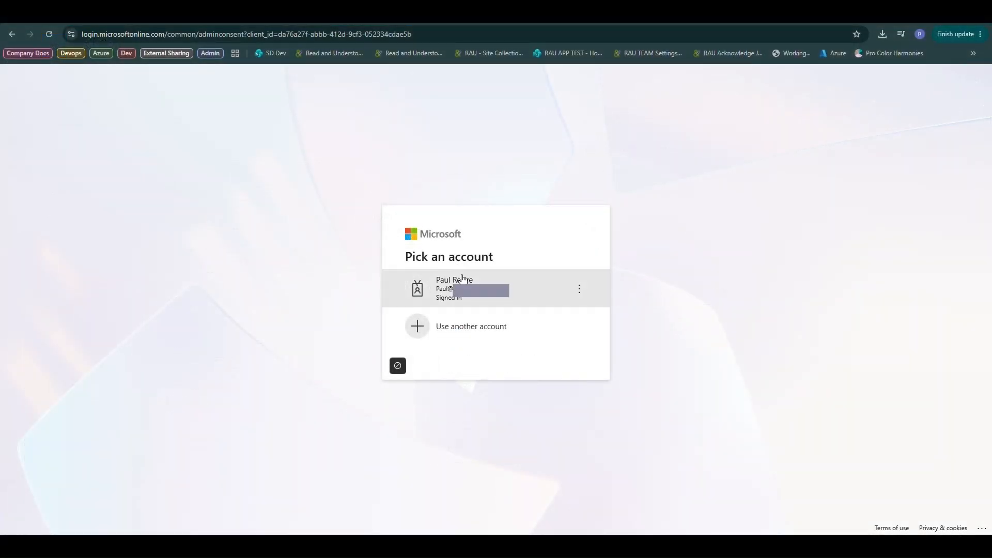
Step: Grant admin consent to the Read and Understood permissions request using the signed-in admin account
click(463, 279)
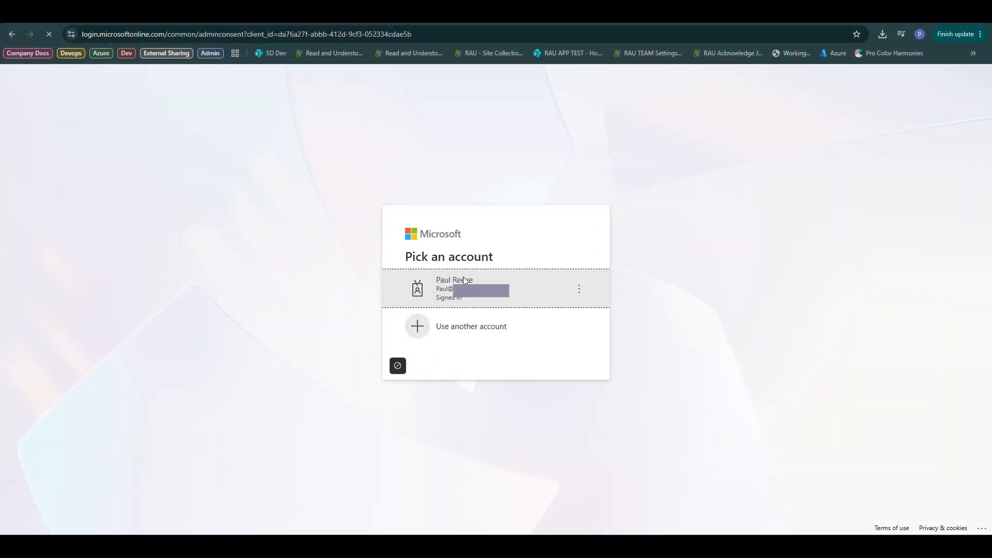
scroll(491, 320, down, 3)
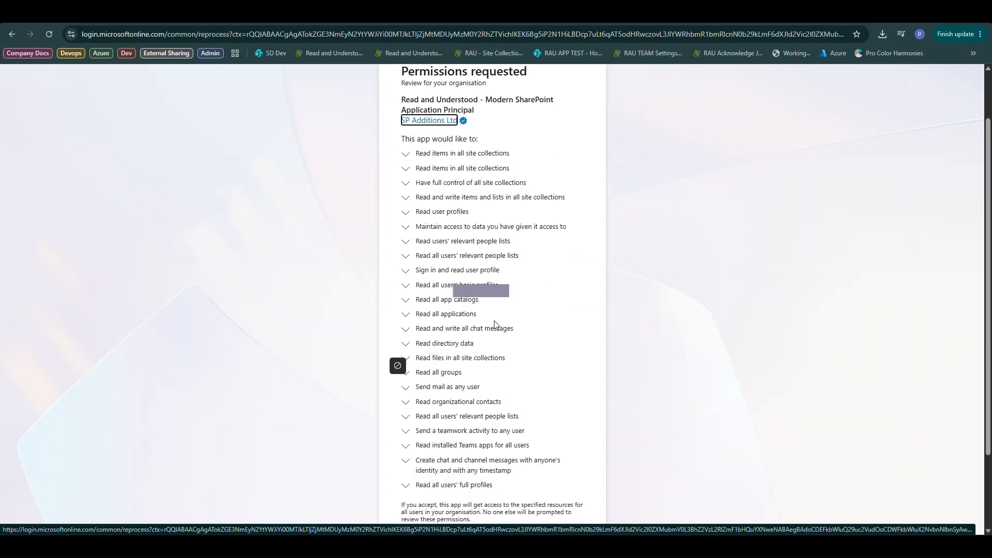
click(555, 490)
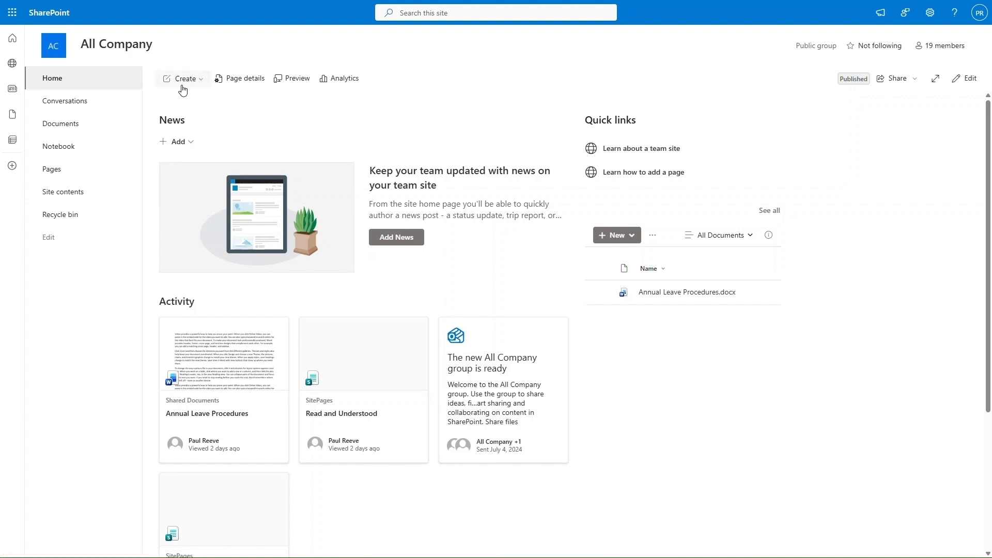
Step: Create a full-page Read and Understood app page titled 'Read and Understood App', hidden from navigation, and save
click(202, 81)
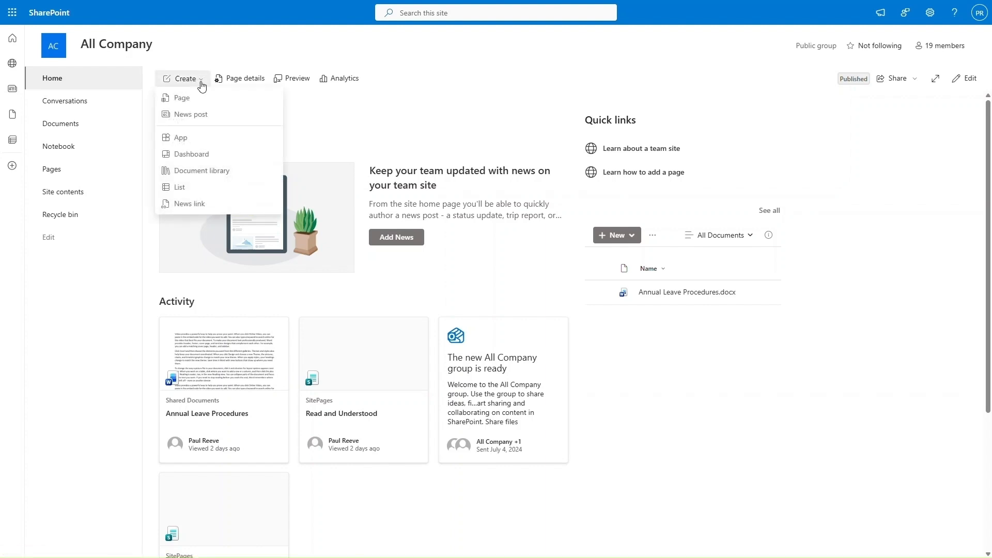
click(202, 99)
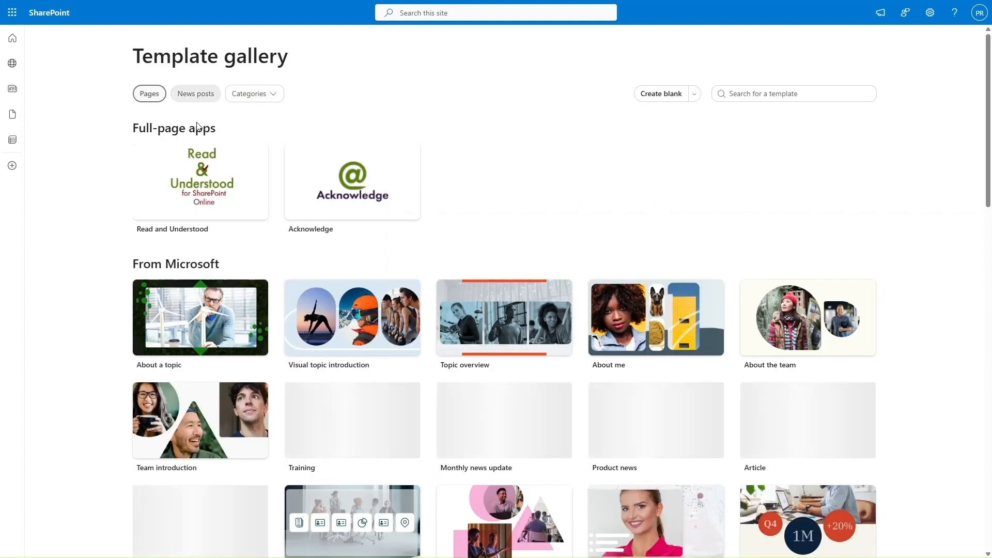
click(198, 166)
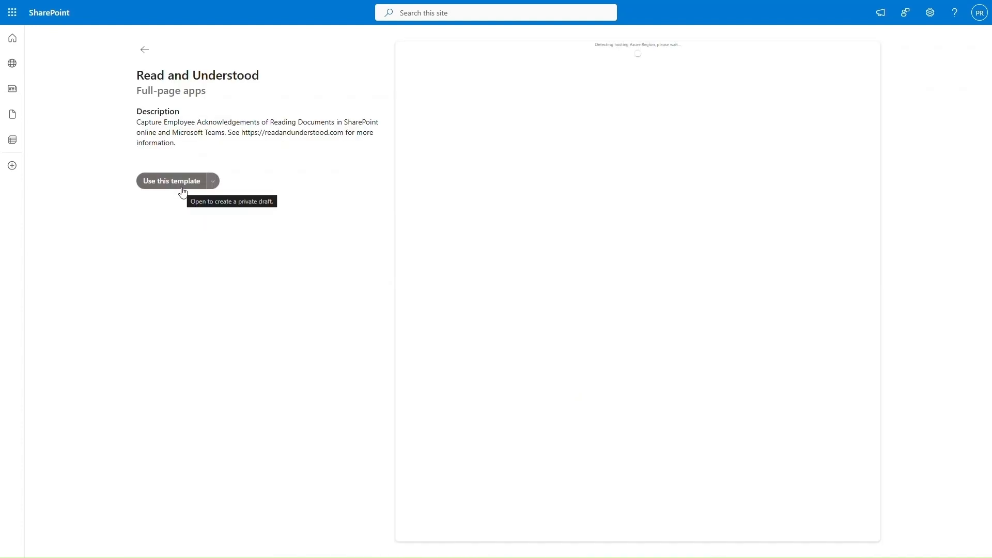
click(182, 183)
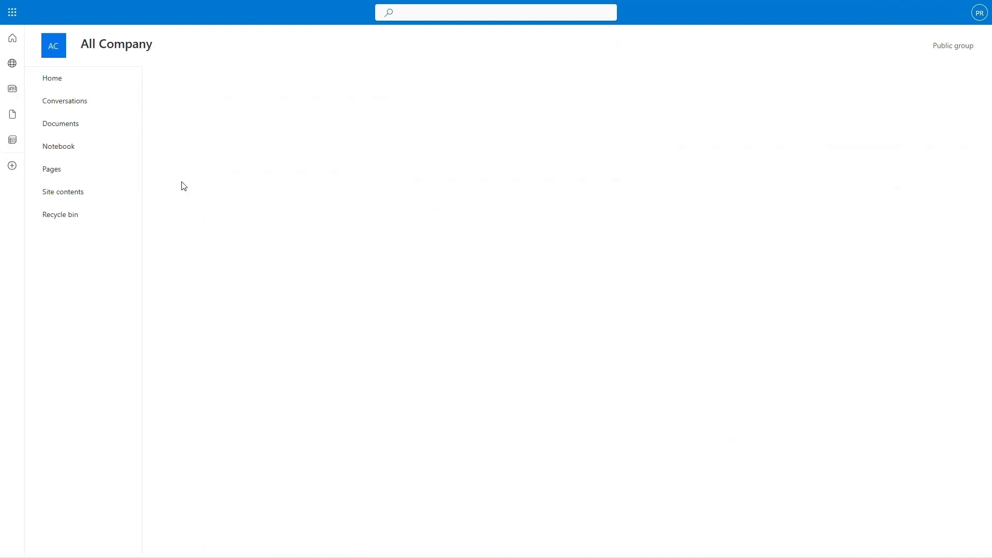
click(859, 84)
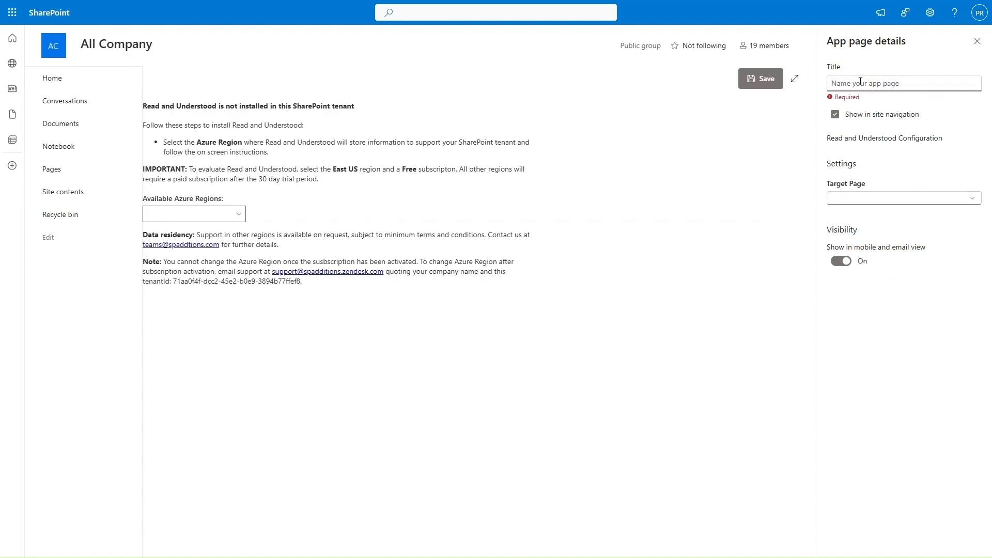
text(Read and U)
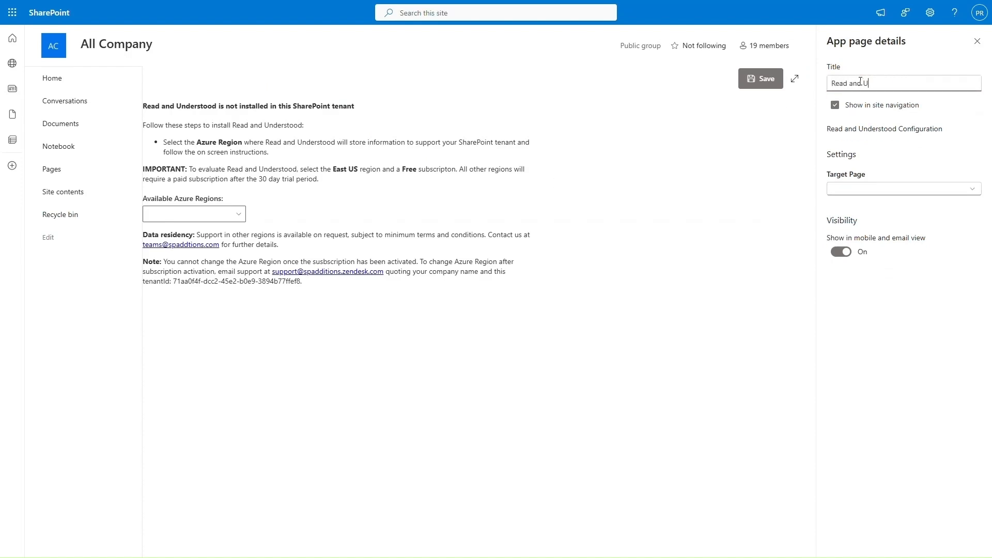
text(nderstood App)
click(884, 105)
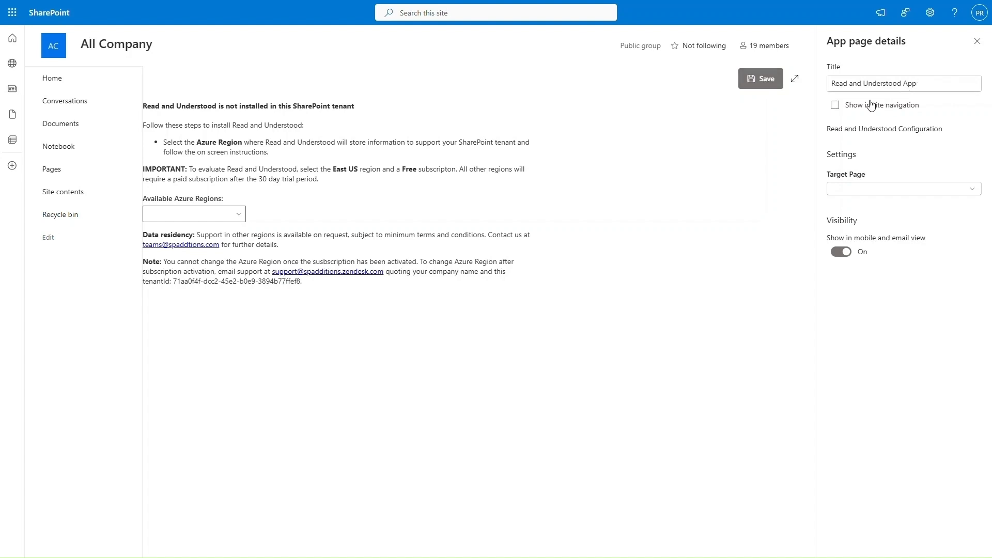
click(766, 78)
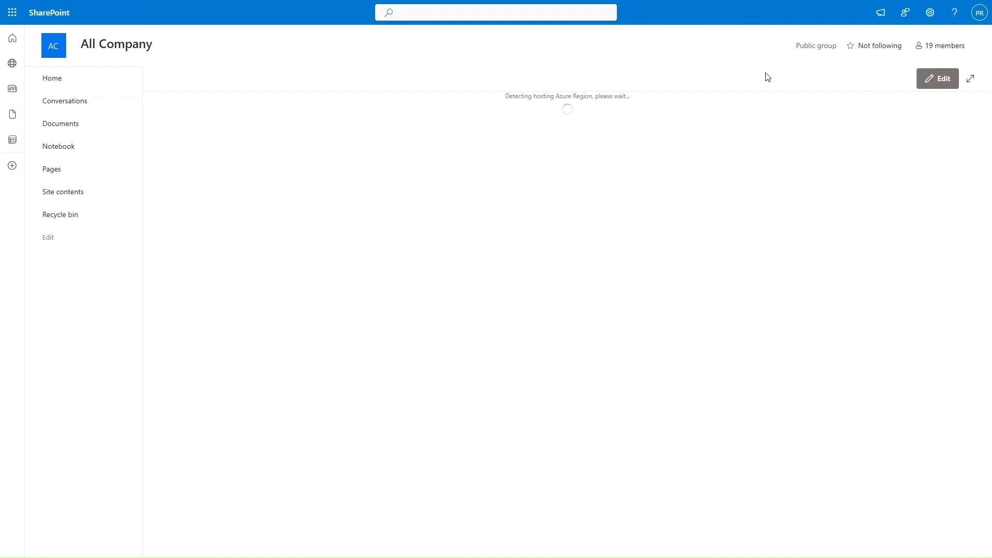
Step: Choose the US East Azure region, select Unlimited Sites billed yearly, and agree to the terms
click(238, 215)
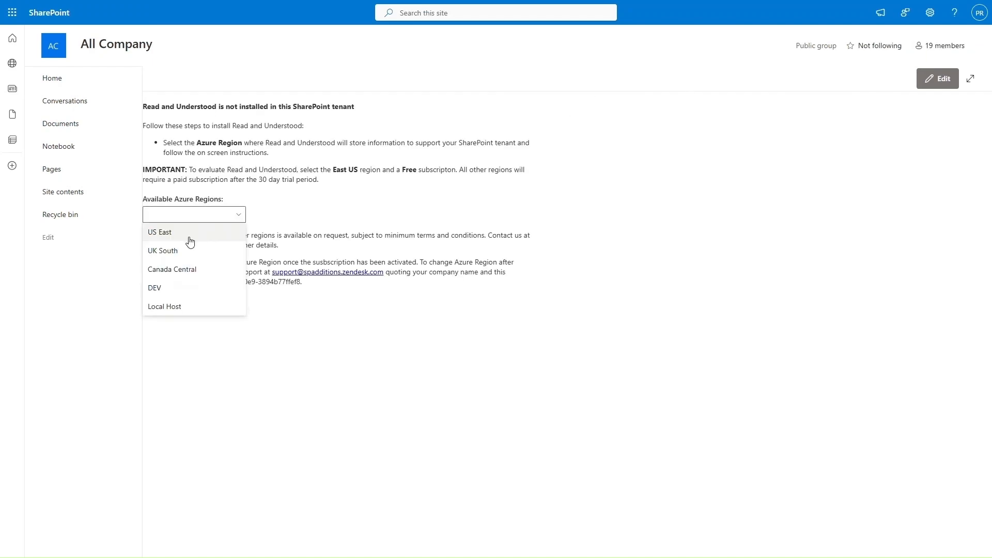
click(189, 238)
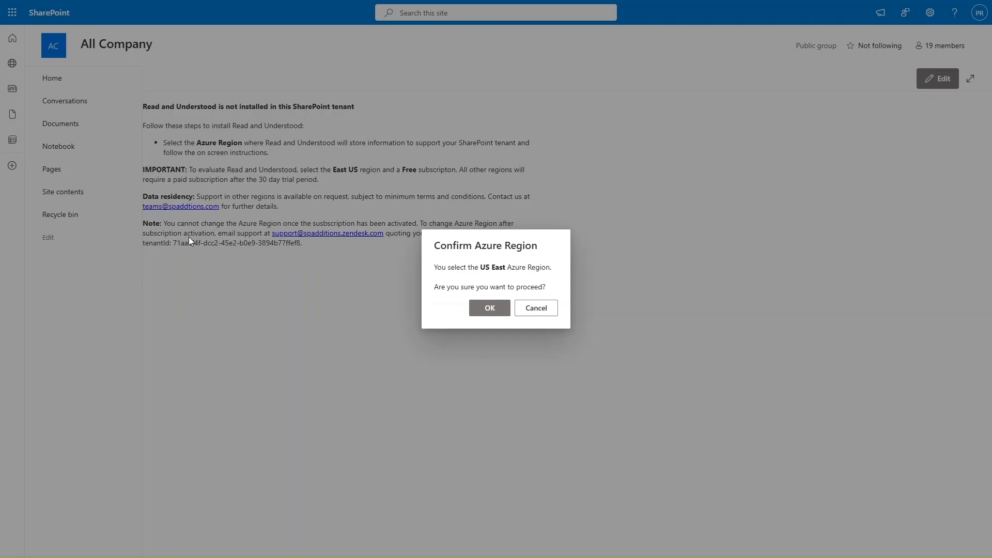
click(490, 308)
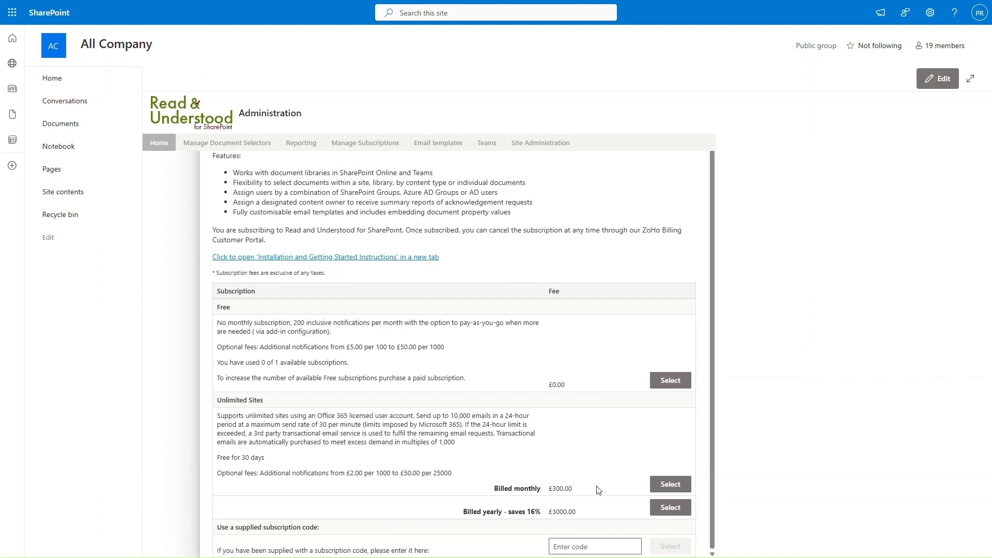
click(678, 513)
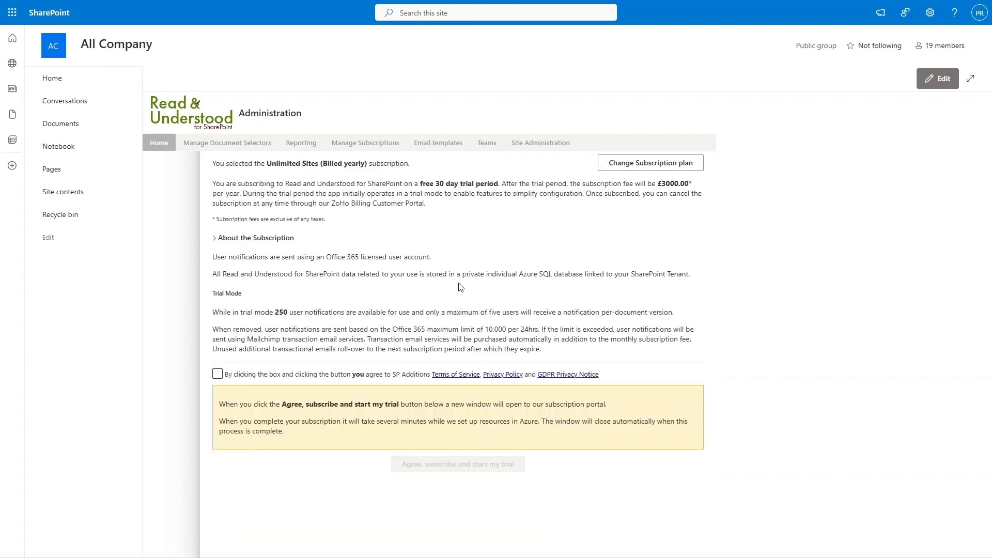
click(218, 375)
click(218, 374)
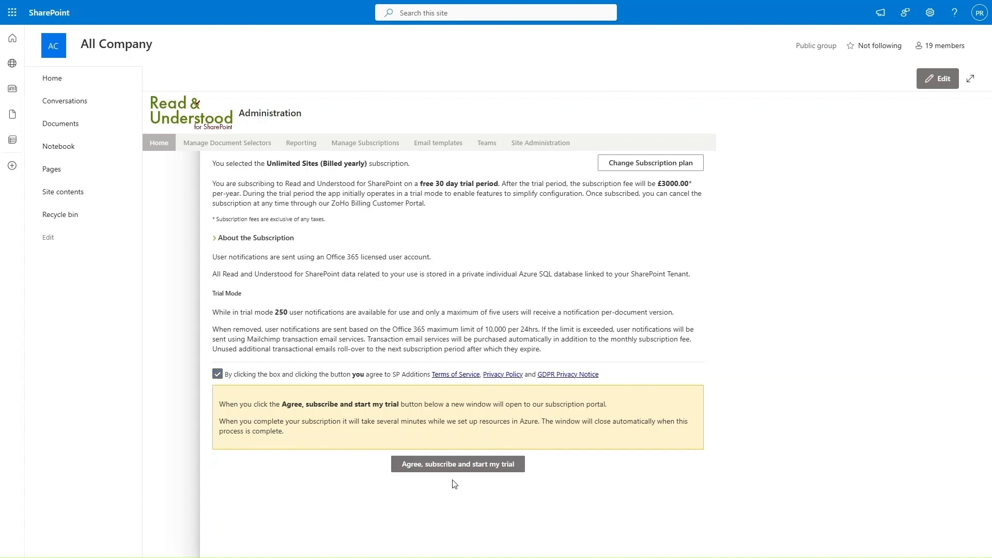
Step: Start the free trial and fill in the account holder's first name, last name and e-mail
click(499, 465)
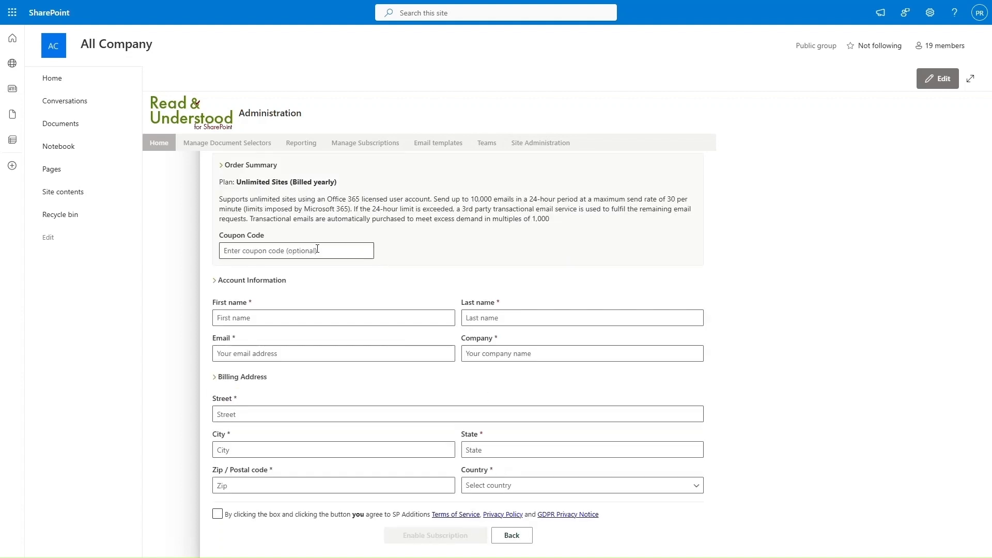
click(287, 322)
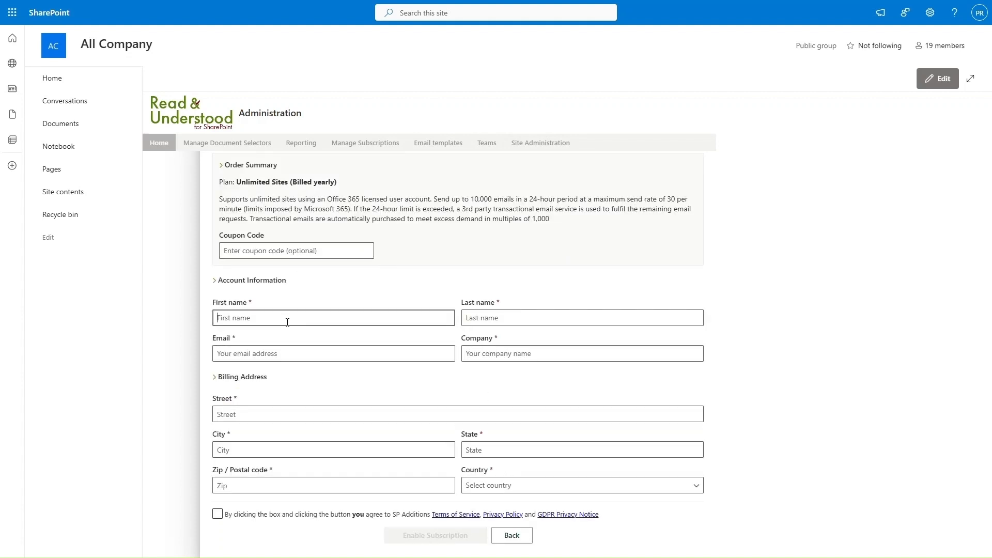
key(Tab)
key(Tab)
text(paul)
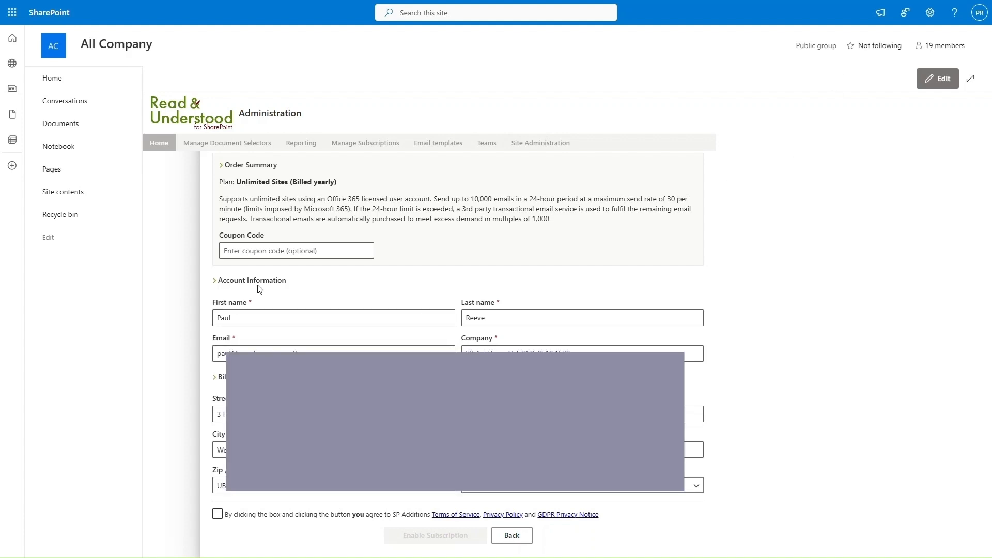
Step: Accept the subscription terms and enable the Read and Understood trial subscription
click(219, 514)
click(219, 514)
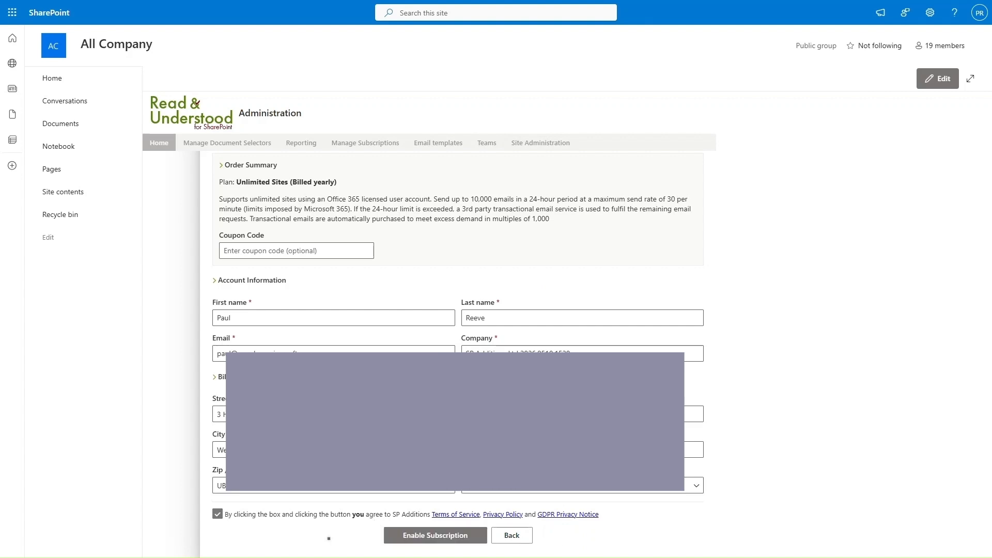
click(423, 537)
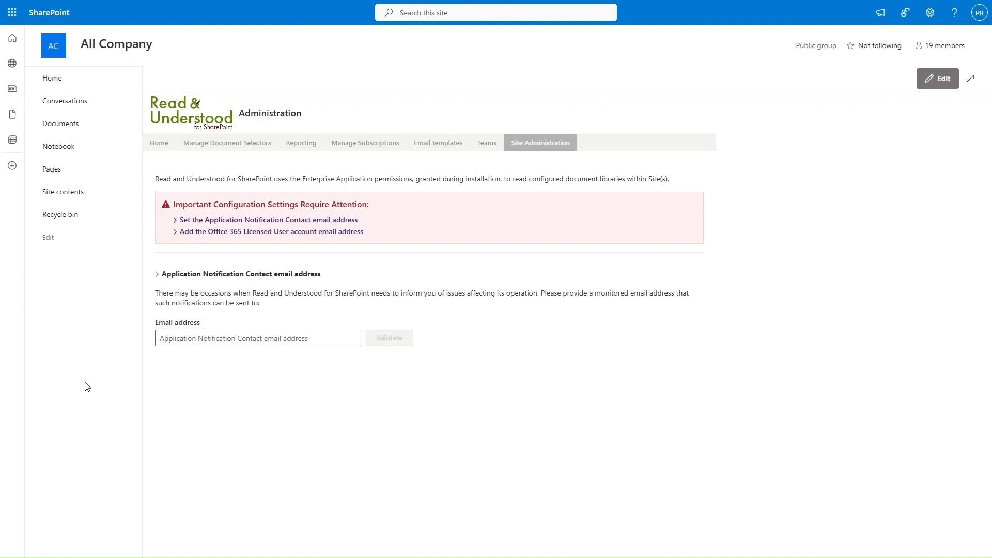
Step: Enter the notification contact e-mail address and send a verification code to it
click(210, 340)
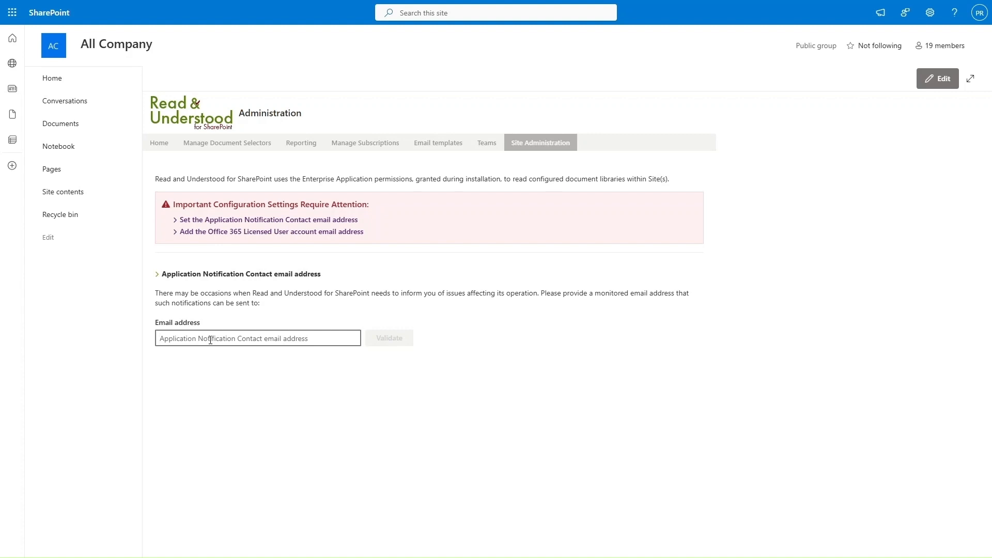
key(ctrl+v)
click(391, 341)
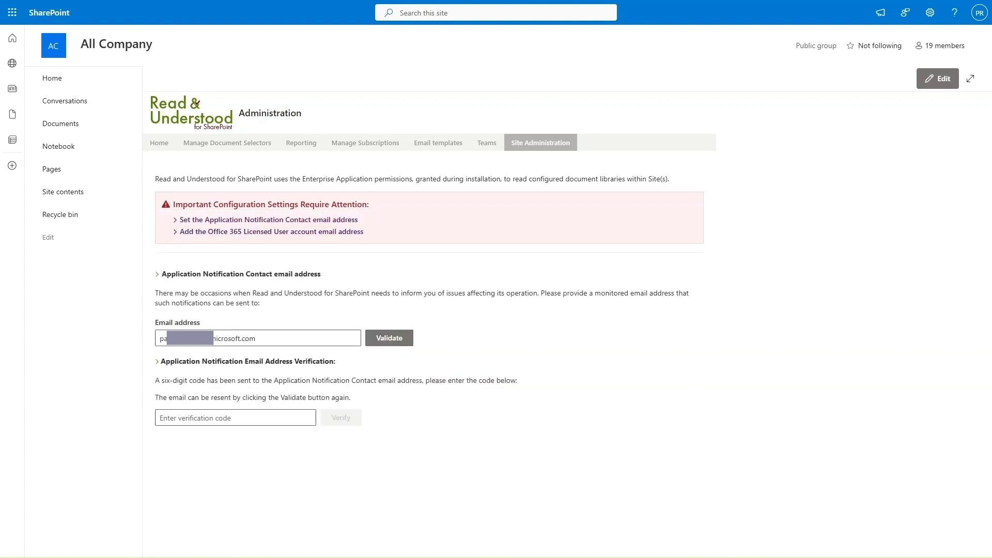
Step: Copy the six-digit activation code from the Outlook e-mail into the verification code box
key(alt+Tab)
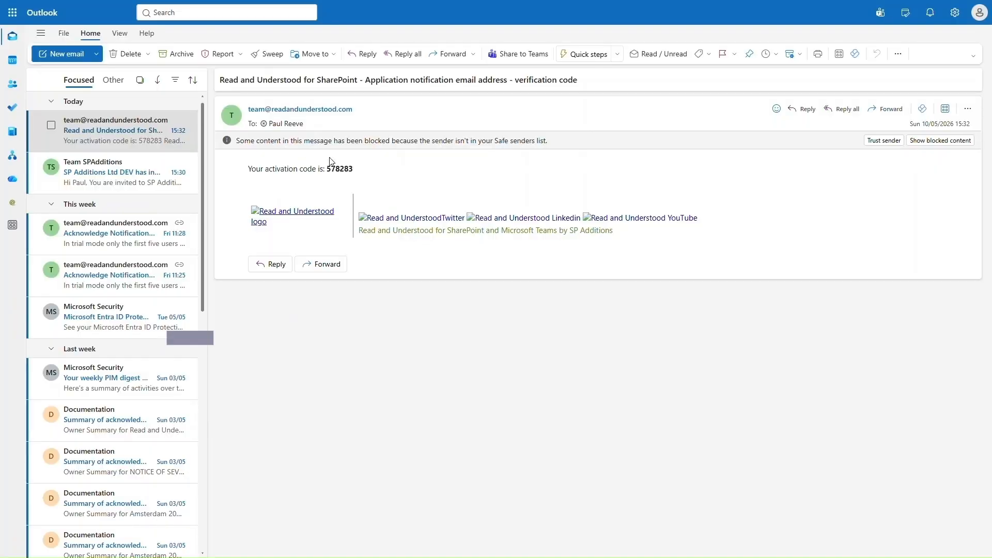
double_click(343, 170)
key(ctrl+c)
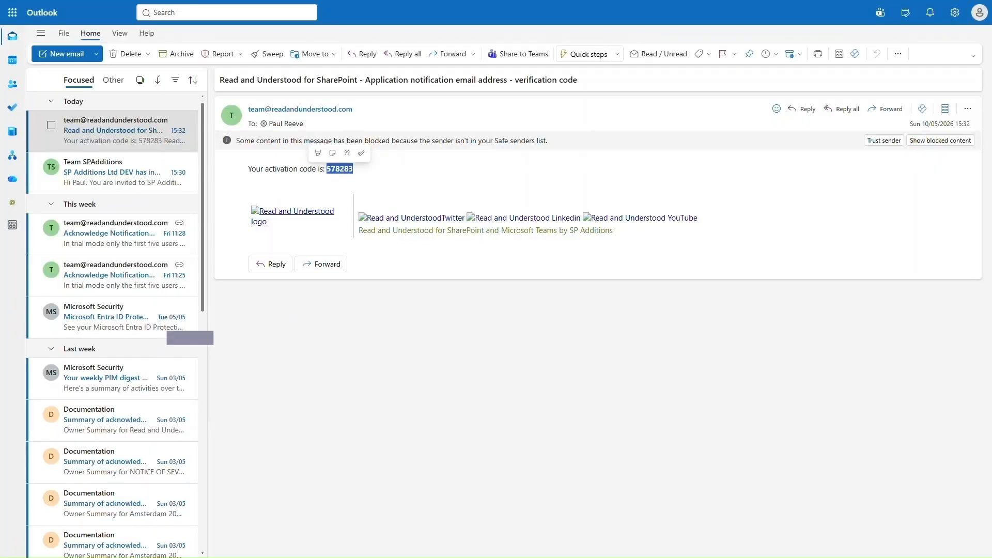
key(alt+Tab)
click(266, 416)
key(ctrl+v)
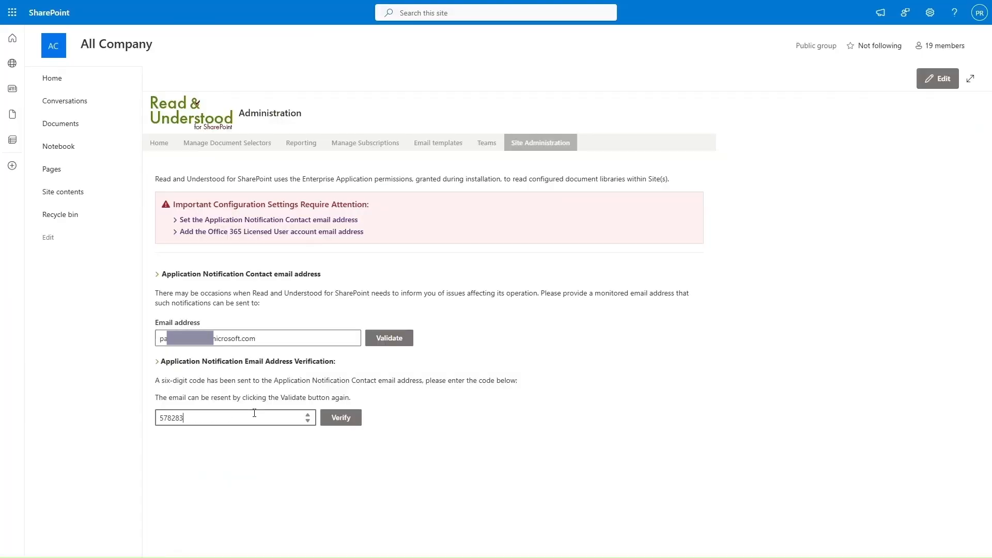
Step: Verify the contact e-mail code, then enter and save the Office 365 licensed user account e-mail
click(342, 416)
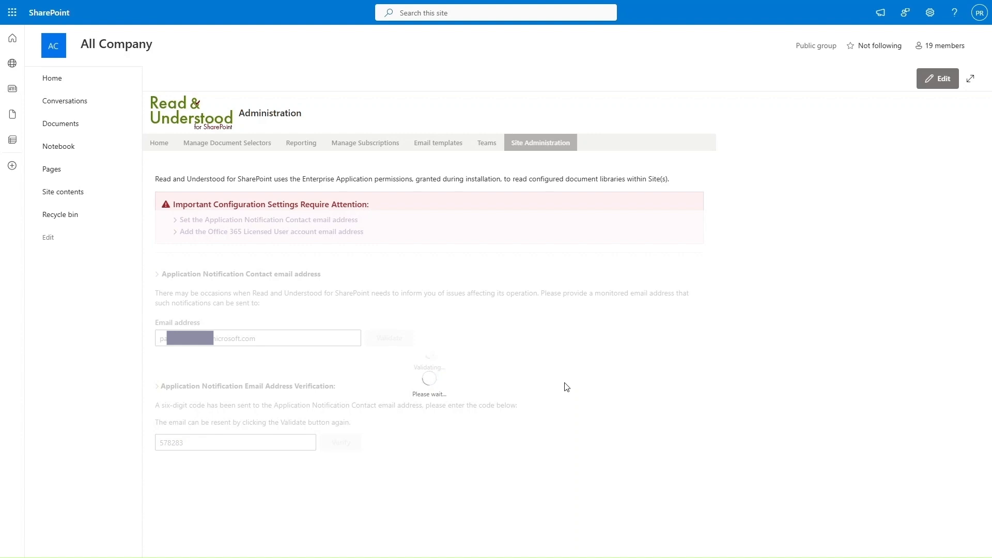
click(317, 303)
key(ctrl+v)
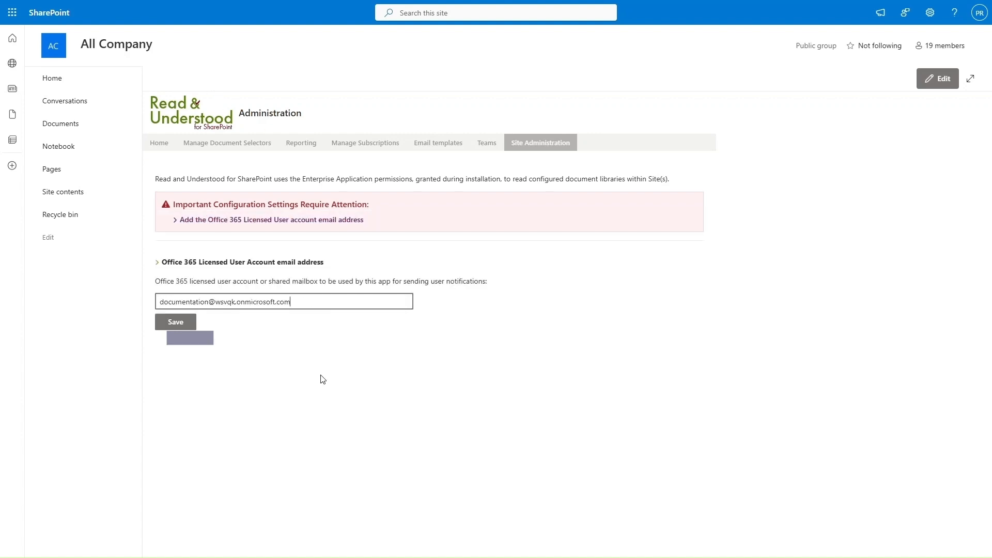
click(177, 324)
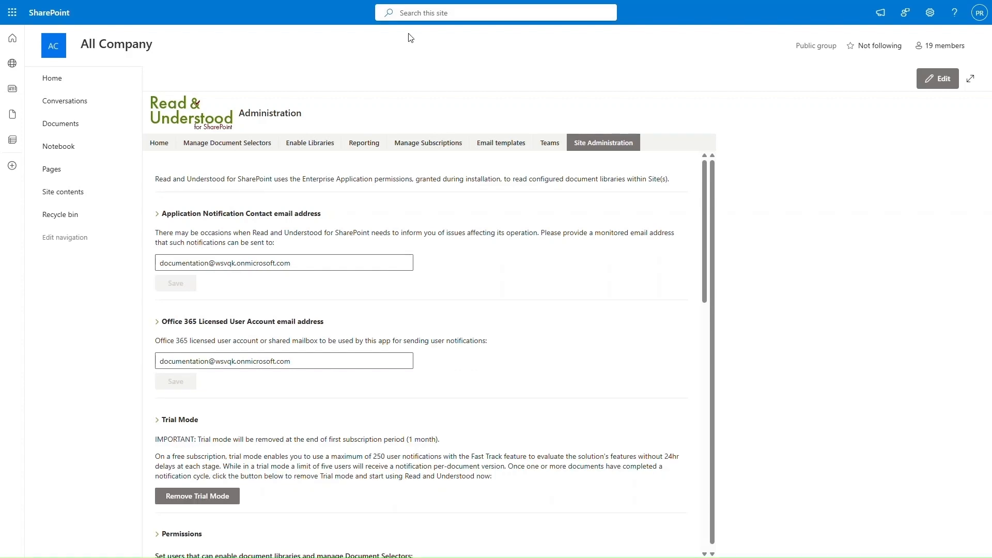
Step: Turn on acknowledgement receipts and Teams App acknowledgement, and set the All Company Acknowledge.aspx URL
scroll(621, 289, down, 5)
scroll(621, 289, down, 2)
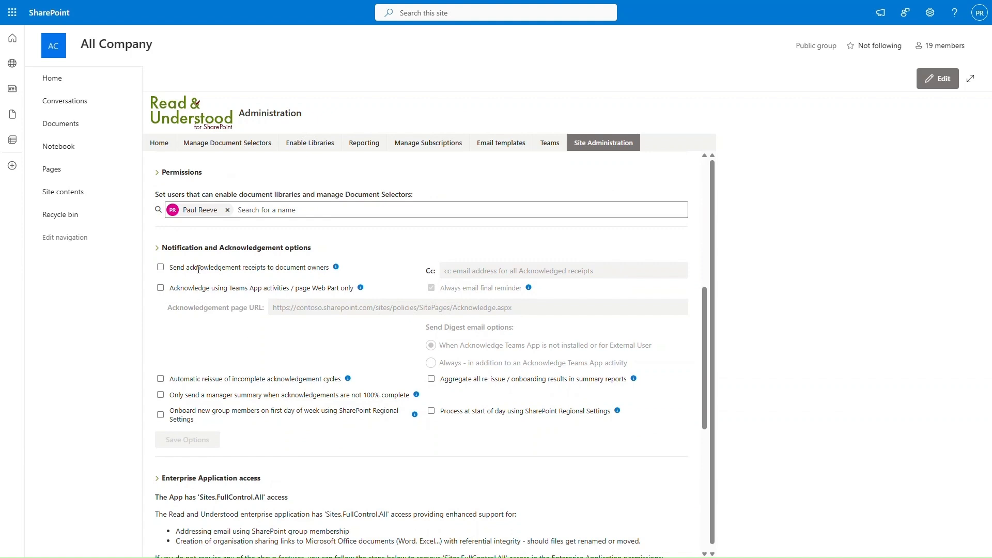
click(160, 267)
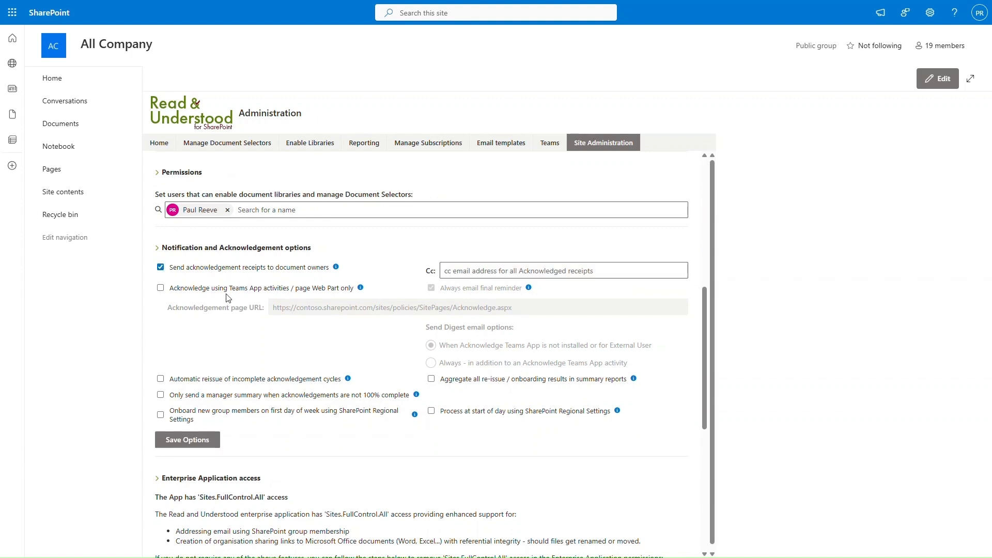
click(160, 288)
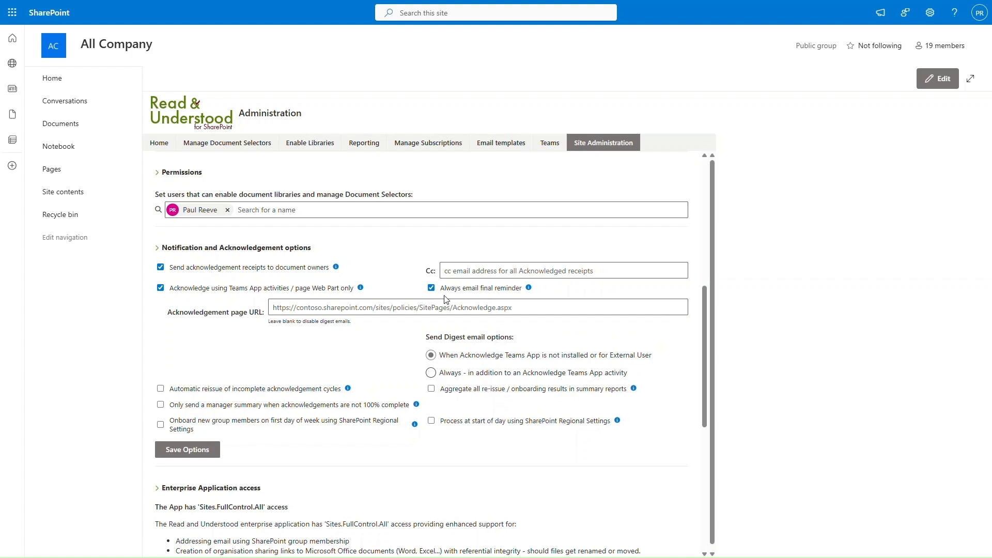
click(331, 308)
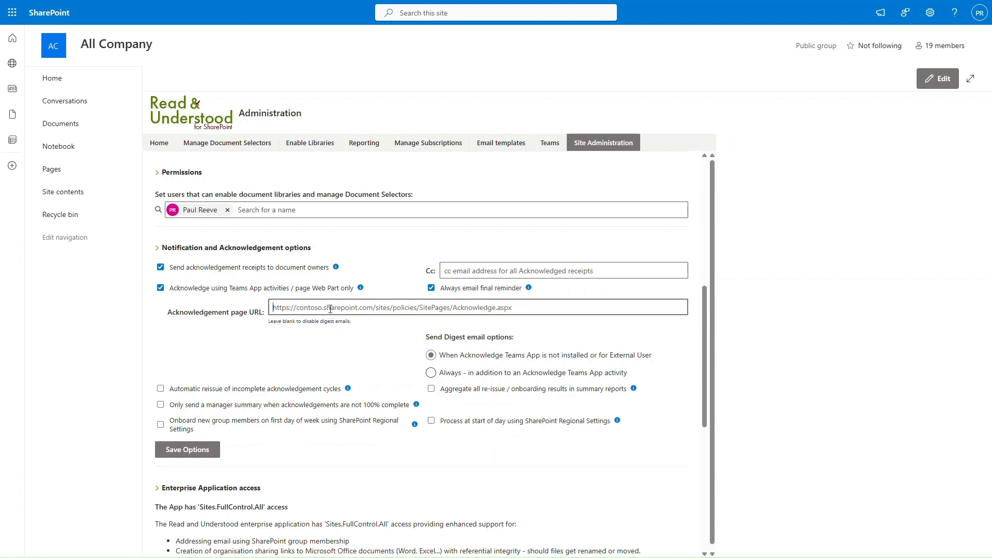
key(ctrl+a)
text(https://wsvqk.sharepoint.com/sites/allcompany/SitePages/Acknowledge.aspx)
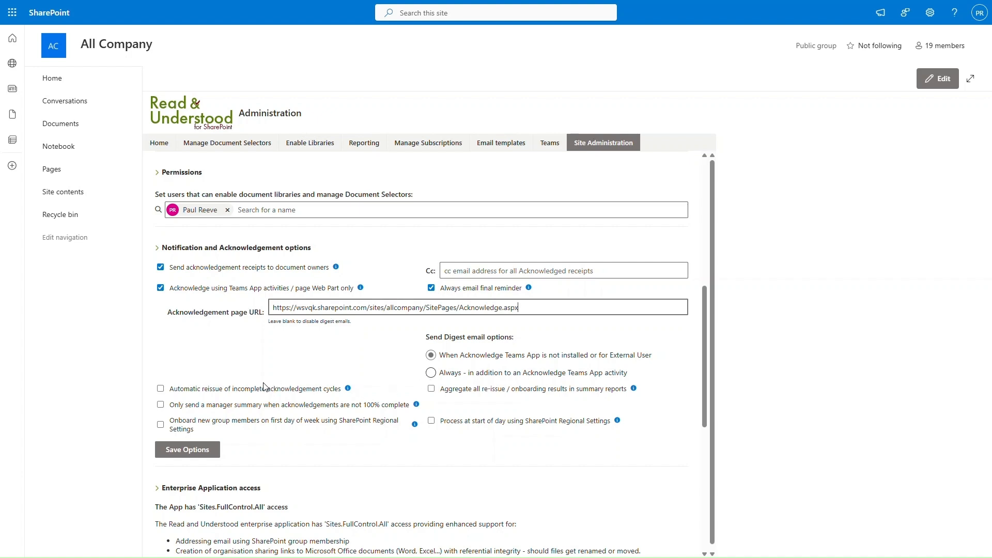
Step: Enable automatic reissue of incomplete cycles and aggregated summary results, then save the options
click(161, 390)
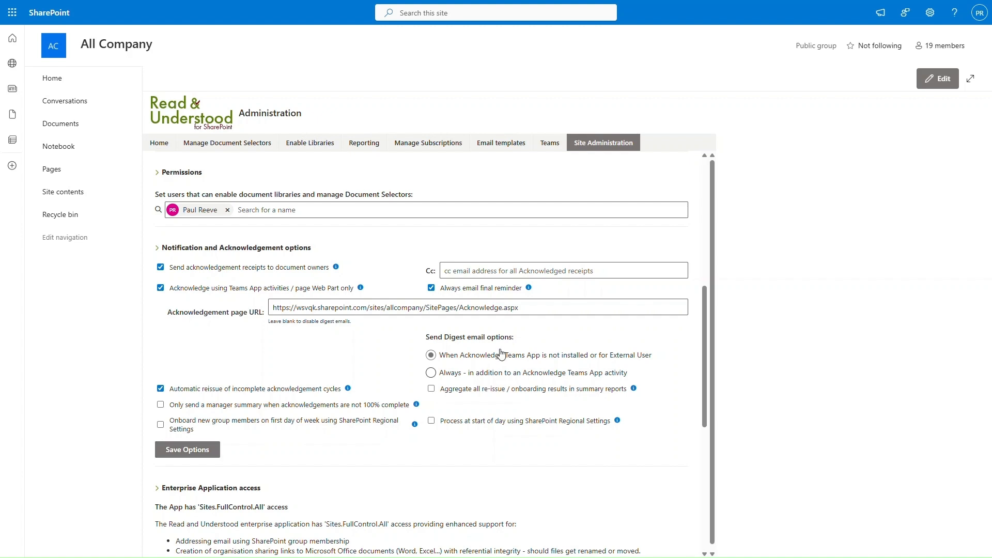
click(432, 389)
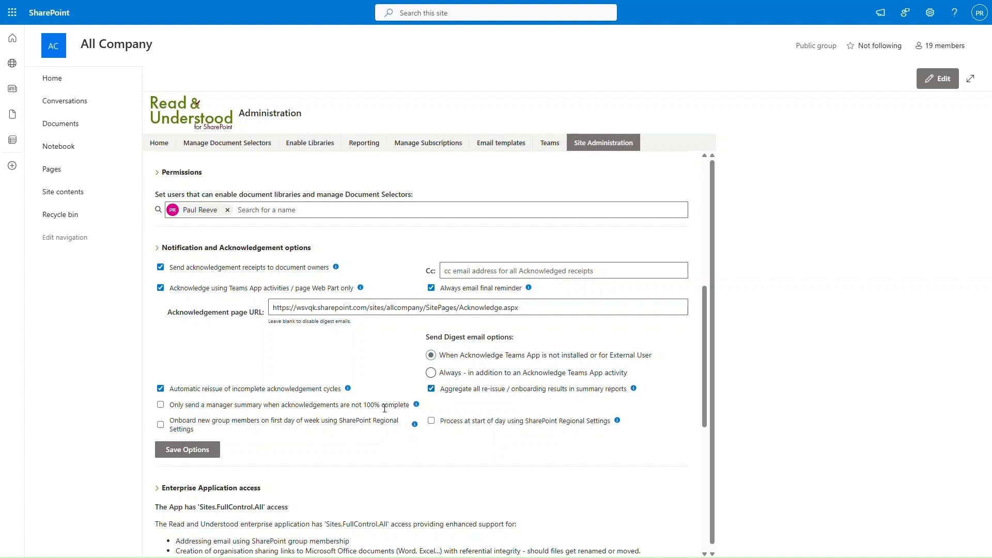
click(174, 452)
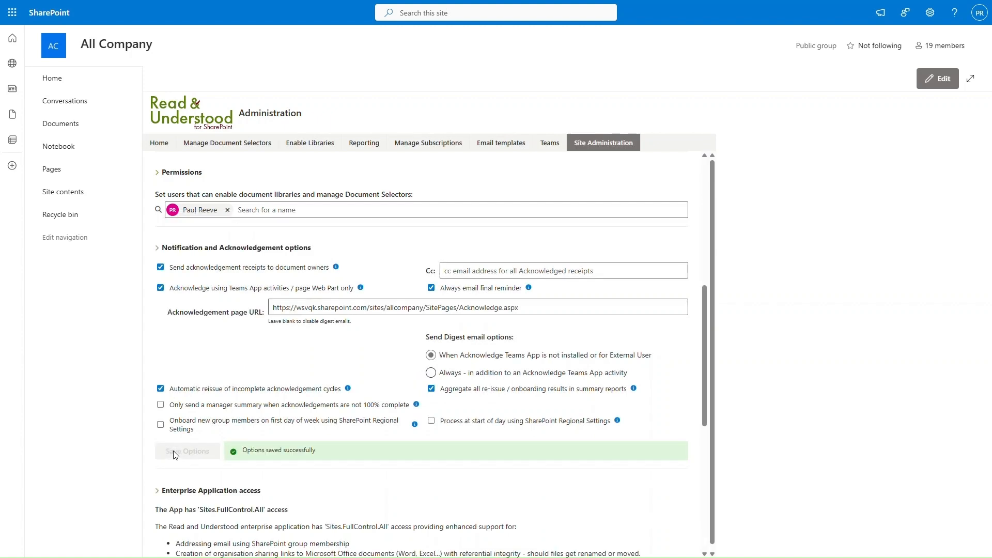
Step: Enable the Documents library for Read and Understood, with Document Selectors stored in All Company
click(309, 143)
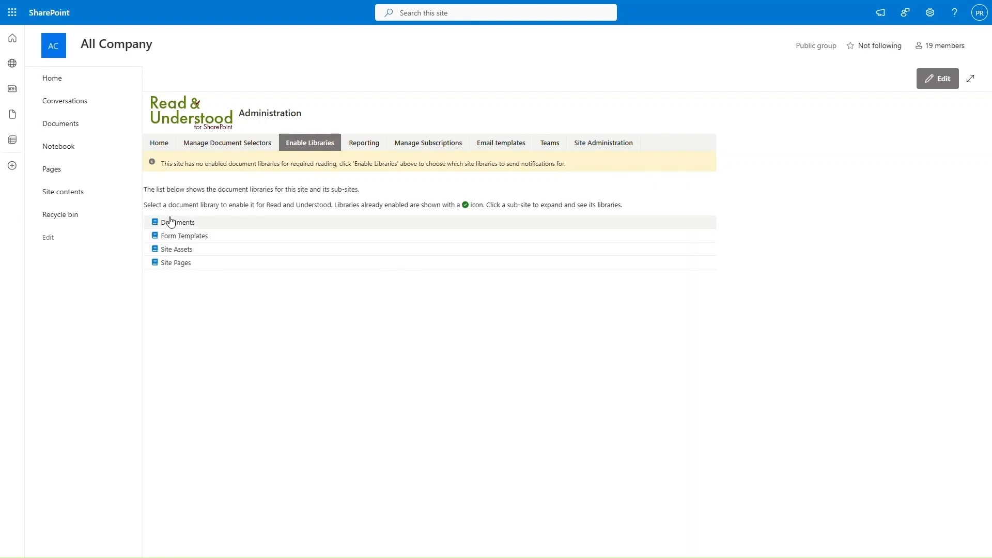
click(172, 223)
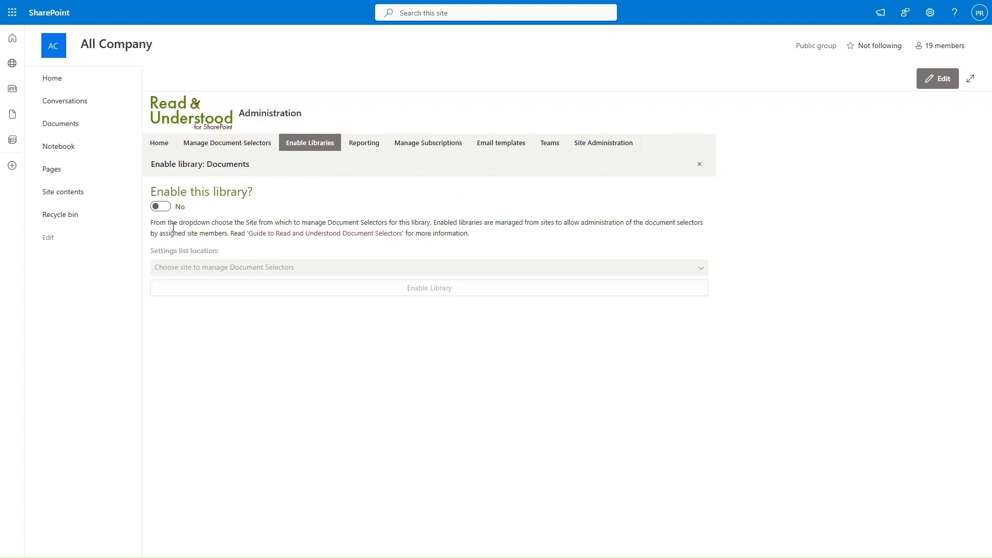
click(160, 206)
click(243, 269)
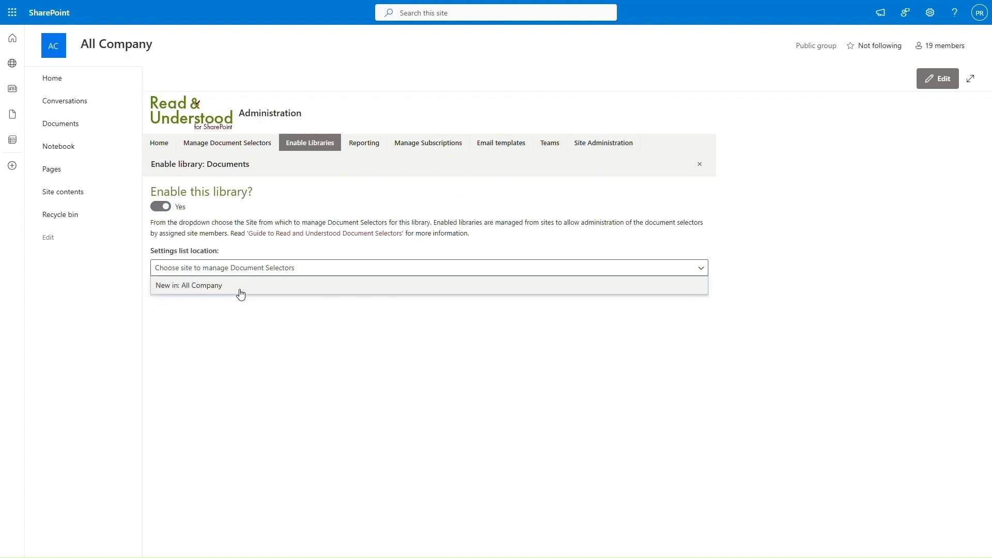
click(242, 287)
click(316, 289)
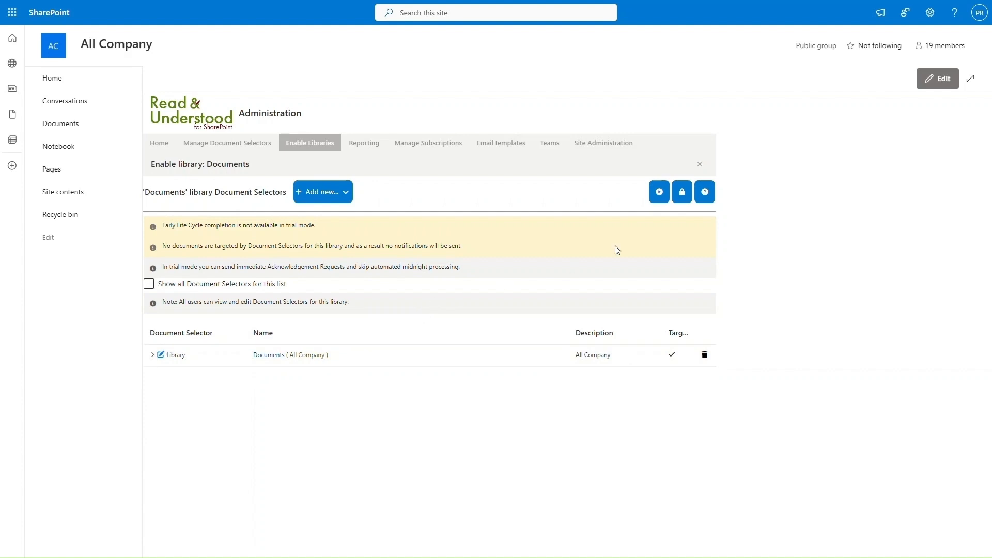
Step: Add the admin account to All Libraries – View & Edit and Publish new Document Versions permissions
click(682, 193)
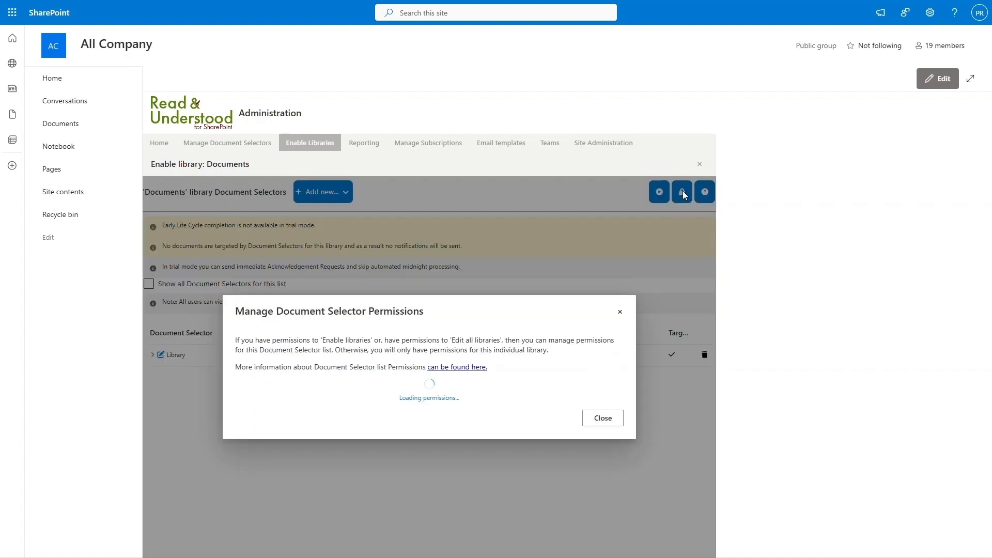
click(326, 352)
text(paul)
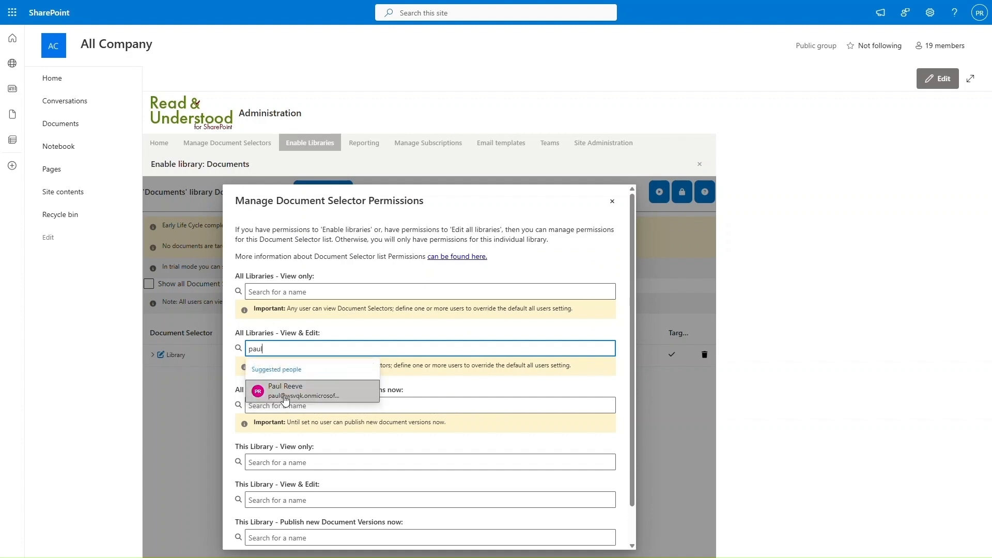
click(302, 393)
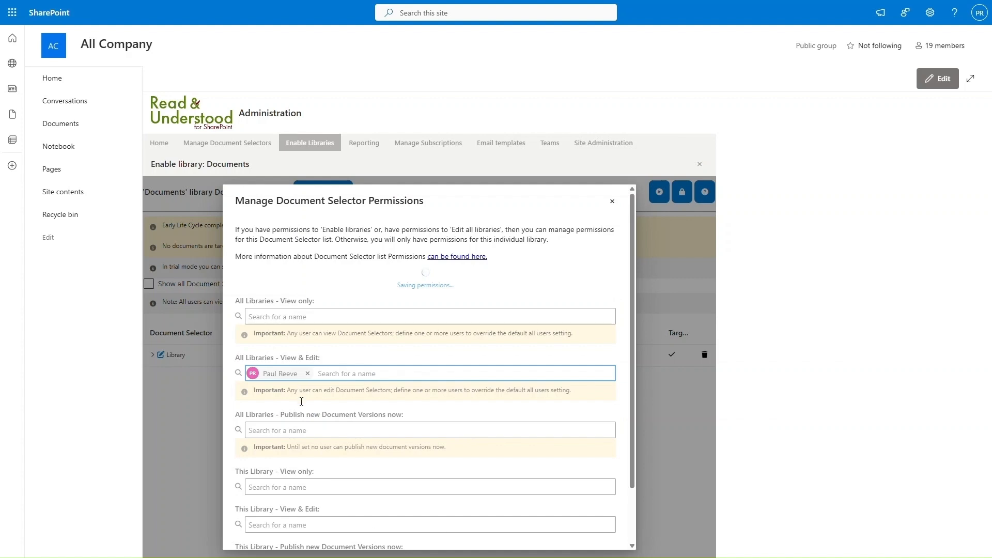
click(297, 386)
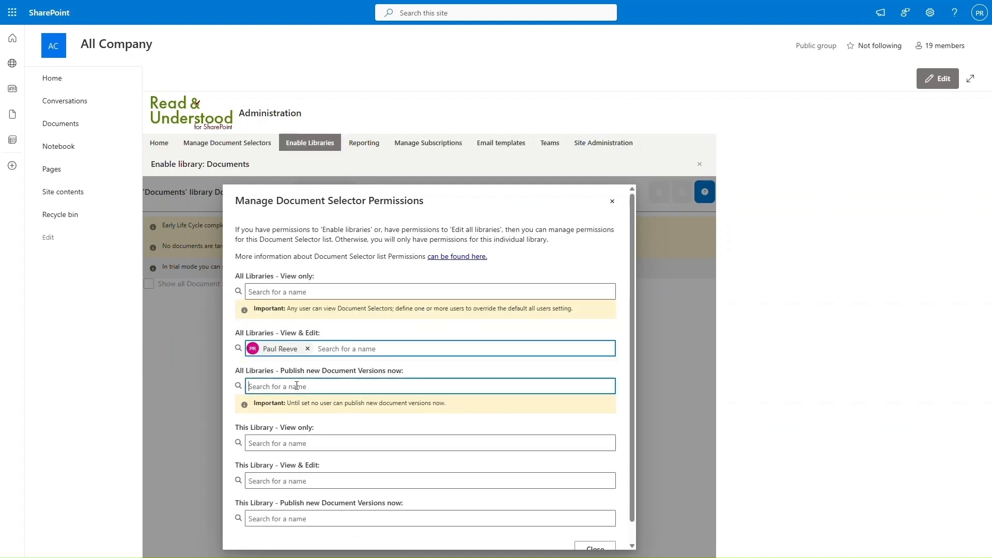
text(paul)
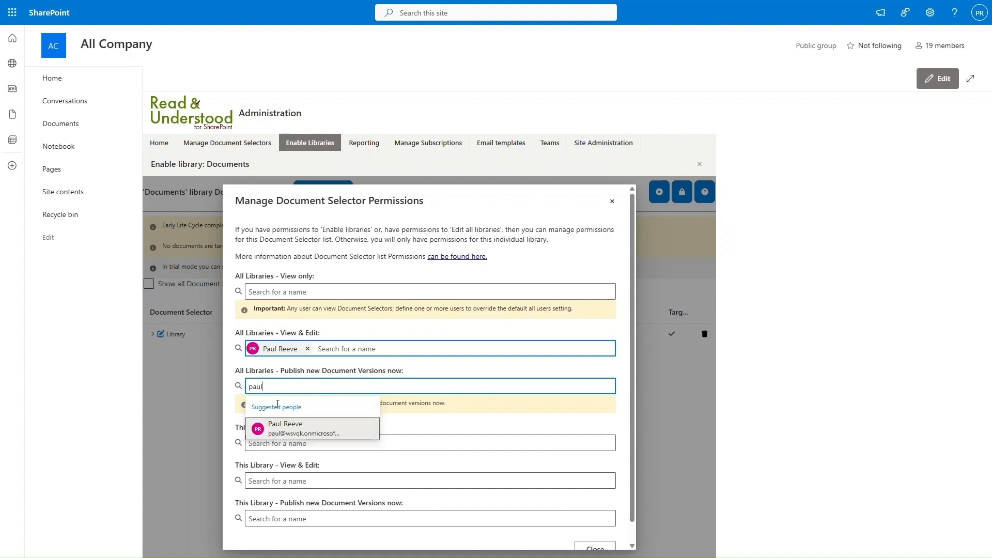
click(292, 432)
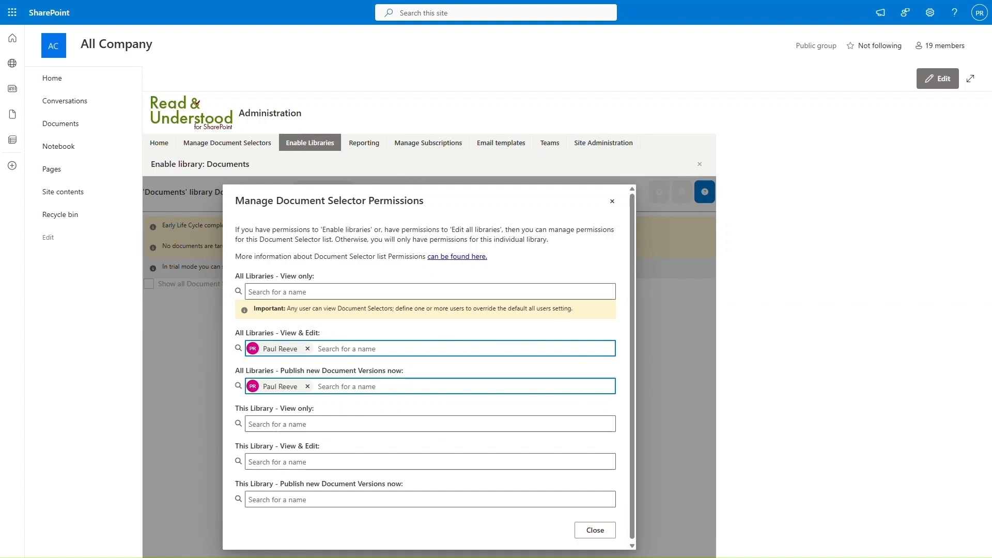
click(596, 533)
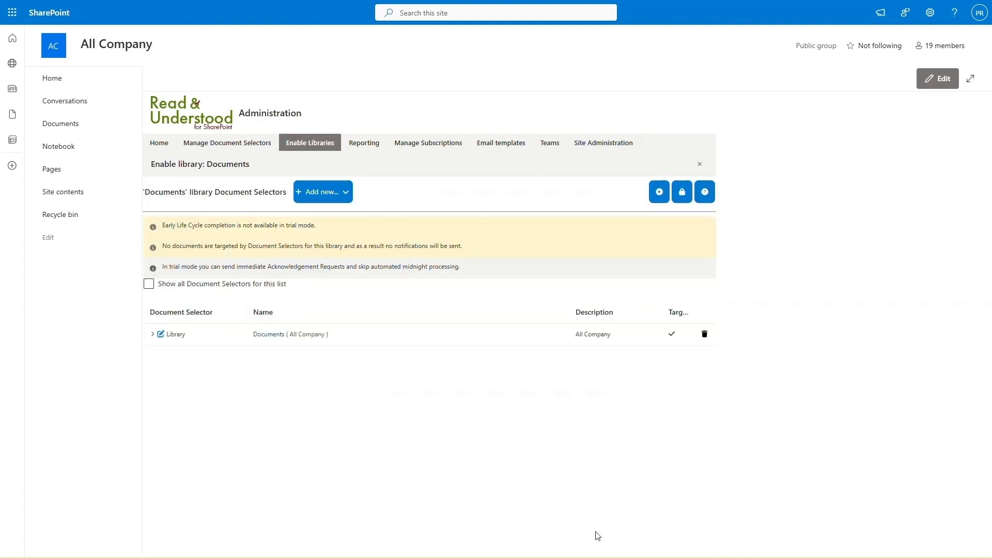
Step: Append ' > Documents Library' to the Library selector description and take addressees from SharePoint columns
click(160, 335)
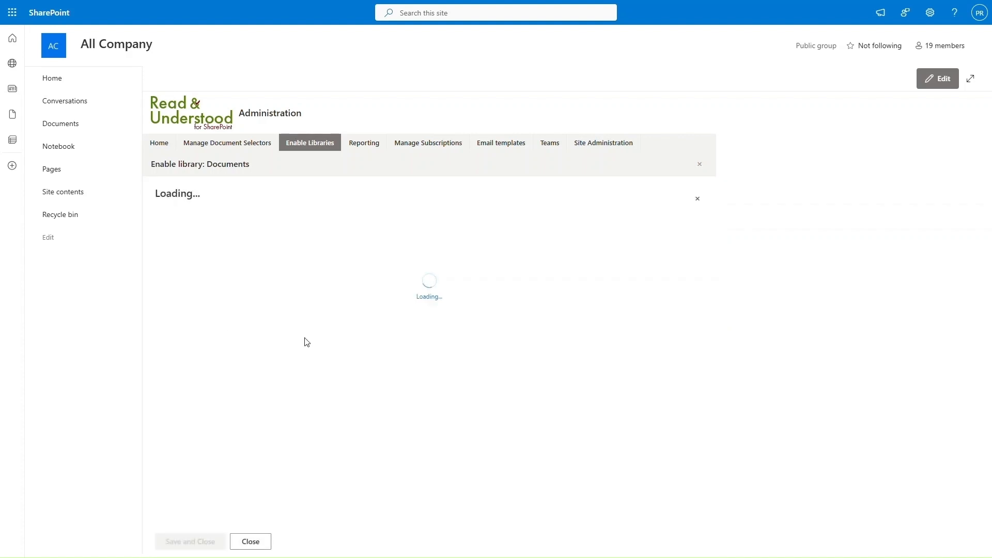
click(244, 337)
text(> )
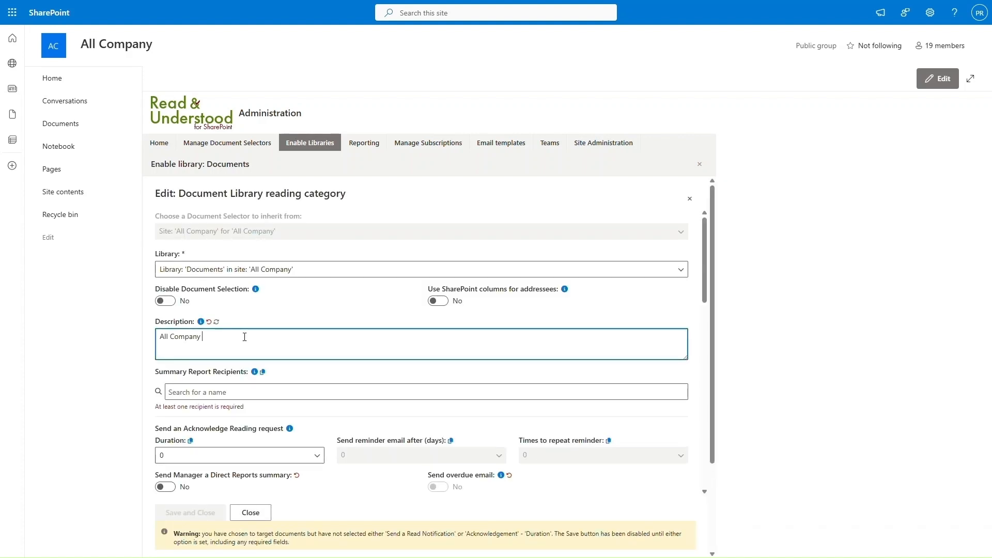
text(Documents Library)
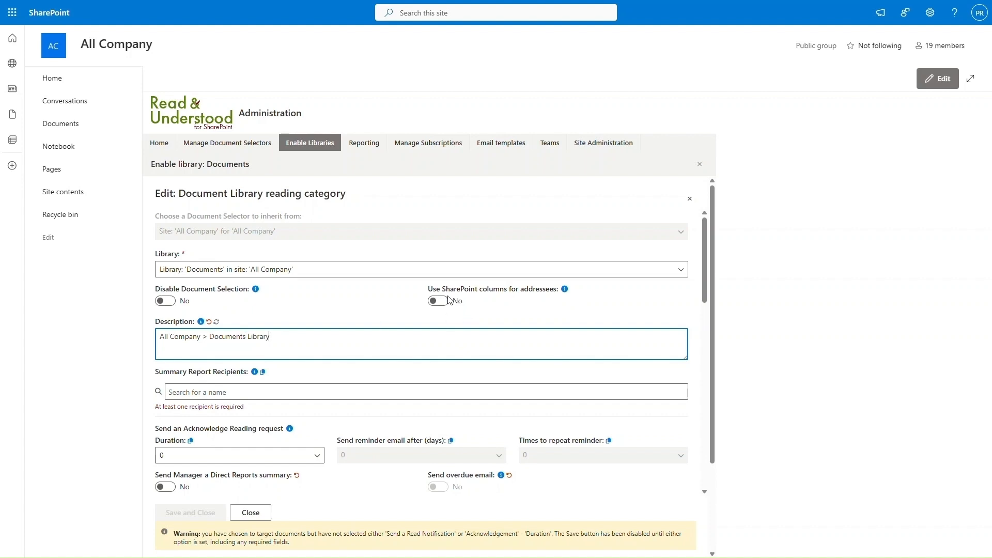
click(437, 304)
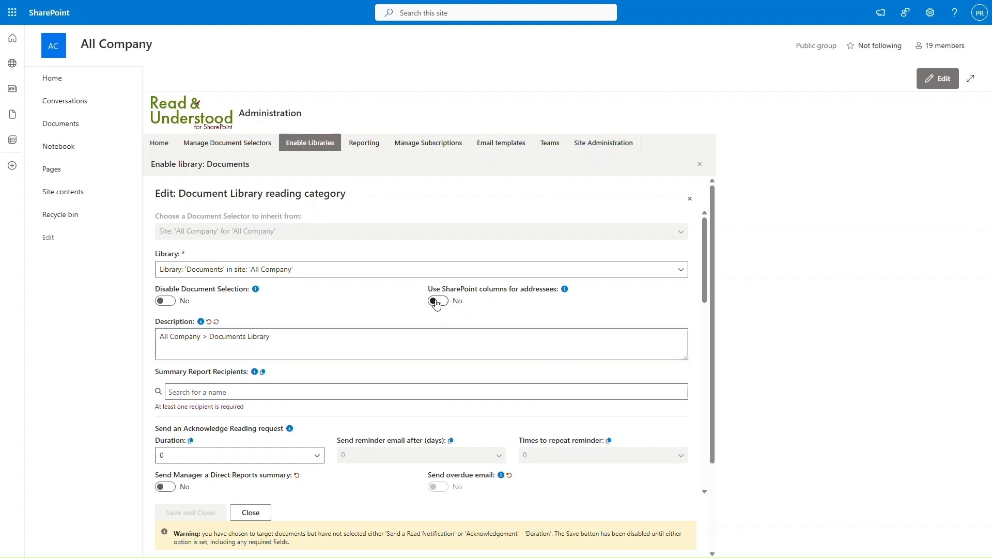
click(437, 302)
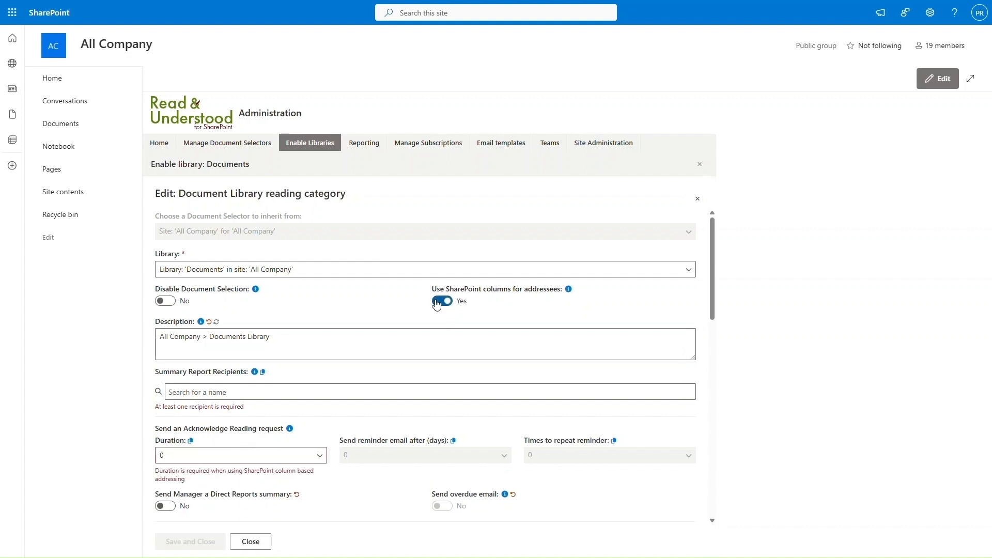
Step: Add the admin user as a summary report recipient
scroll(371, 310, down, 2)
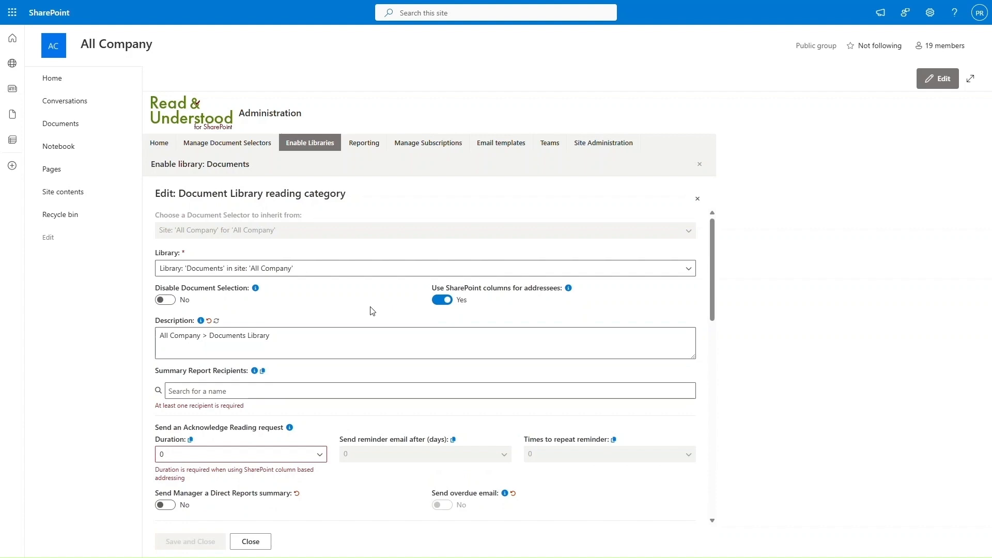
click(260, 337)
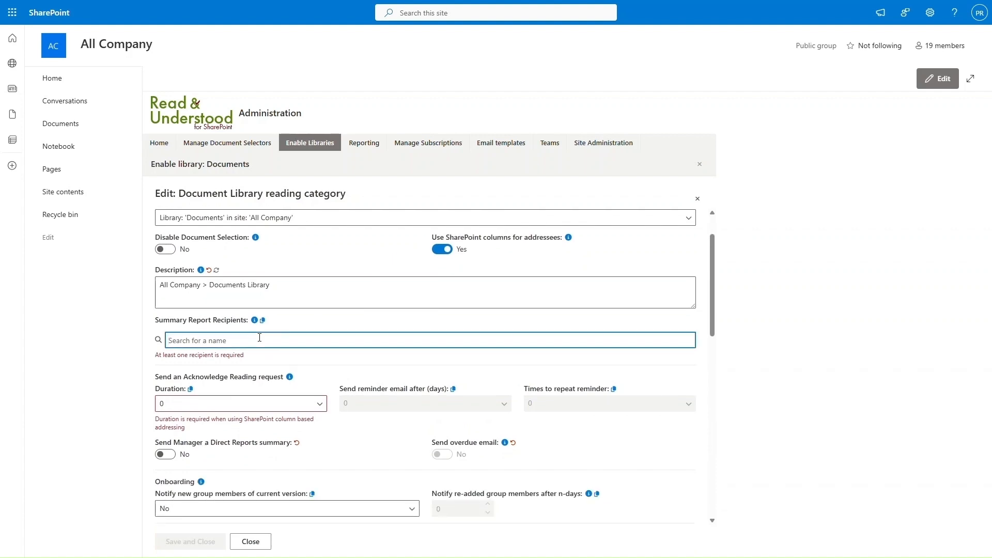
text(paul)
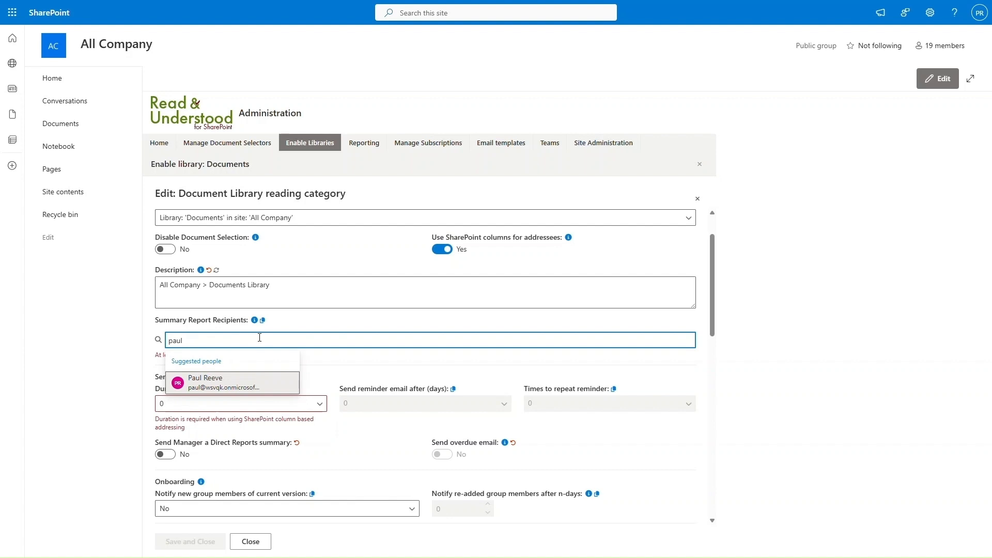
click(216, 383)
Step: Set the acknowledgement duration to 30 days
click(216, 394)
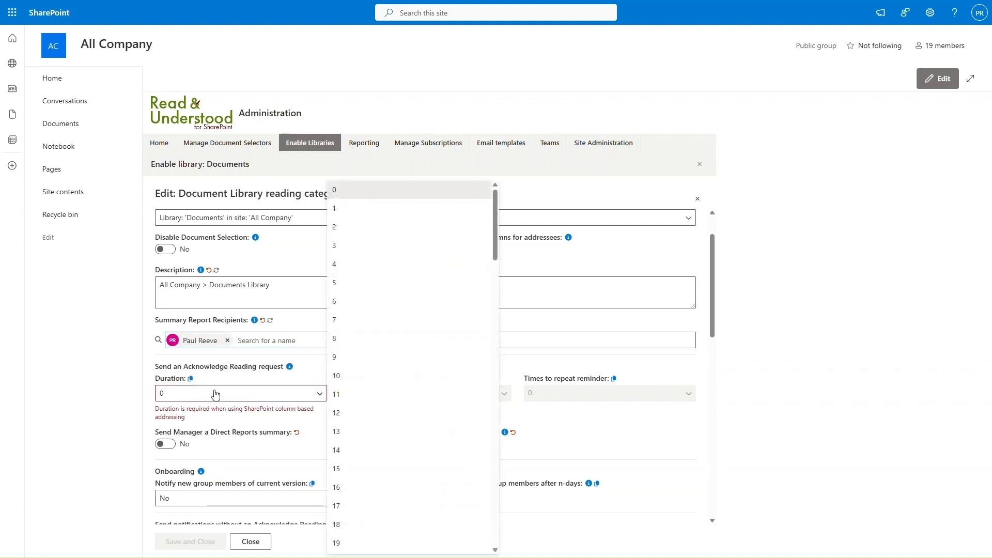
scroll(372, 470, down, 5)
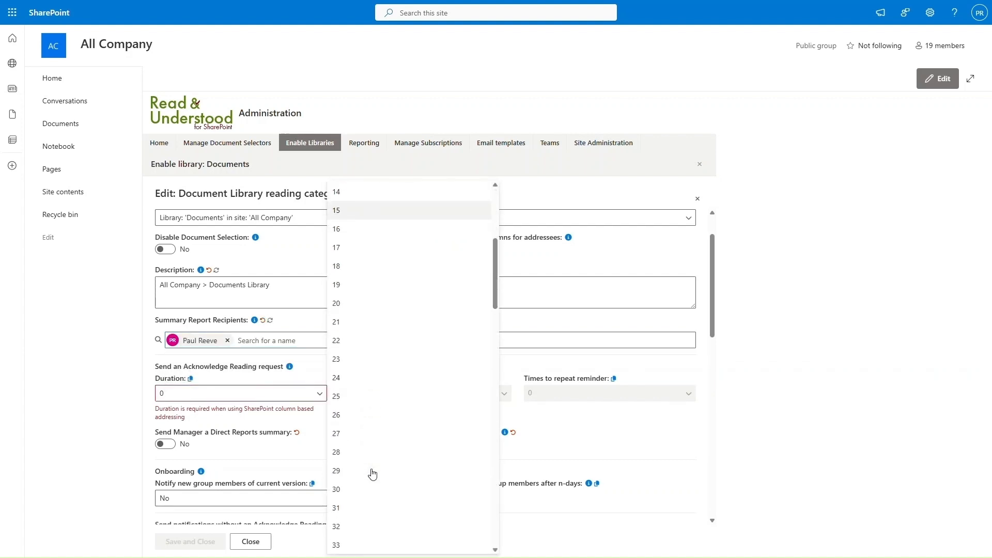
scroll(372, 473, down, 1)
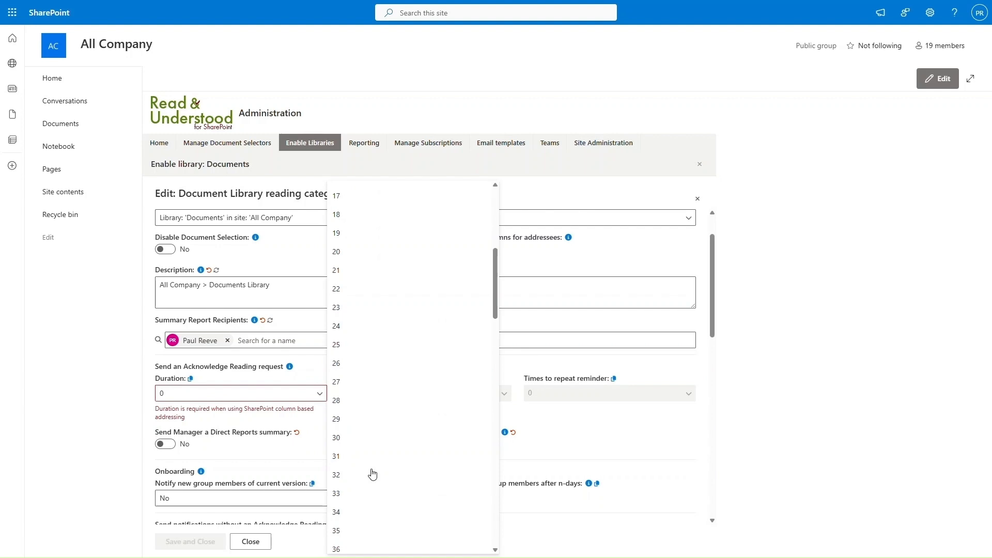
click(350, 442)
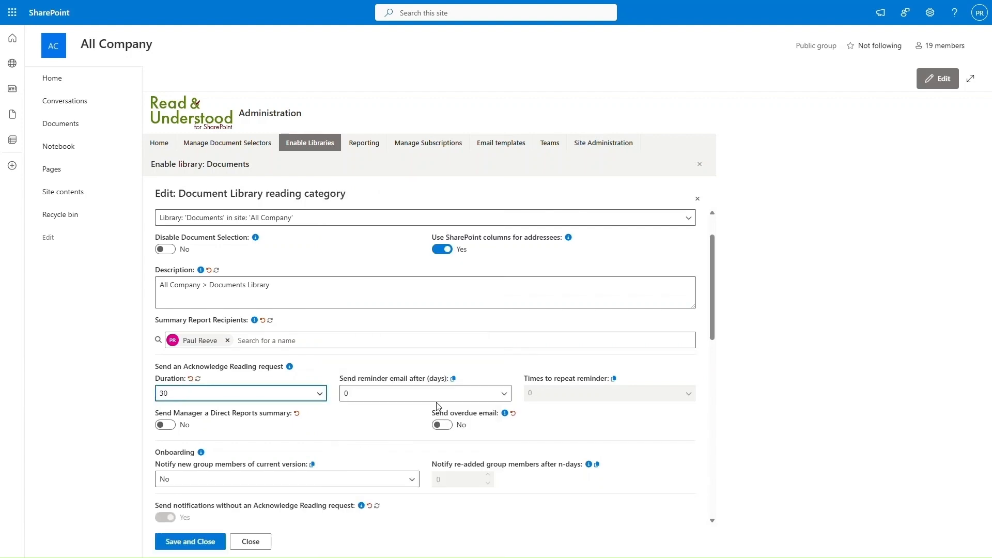
Step: Send reminders after 7 days, repeat them 3 times, and enable the manager direct reports summary
click(460, 395)
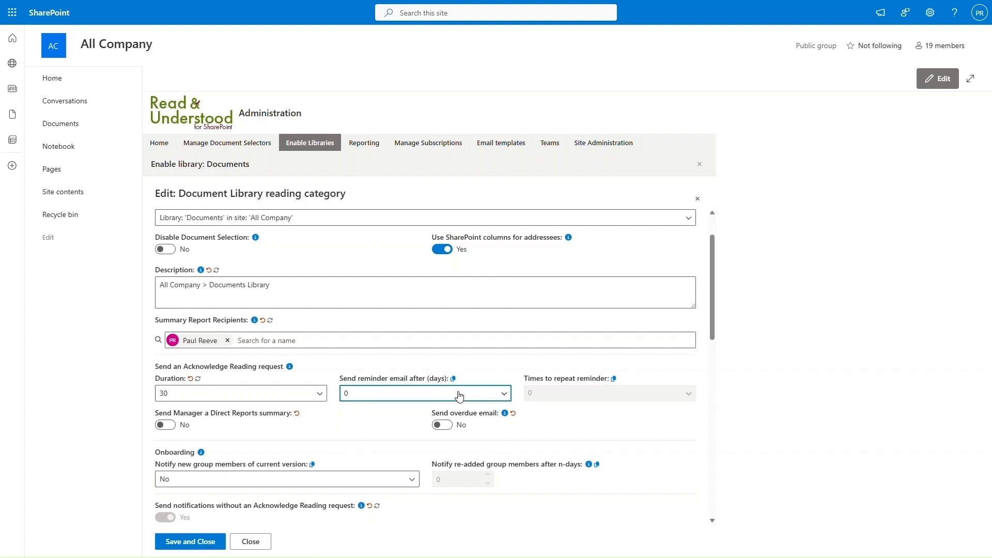
click(459, 396)
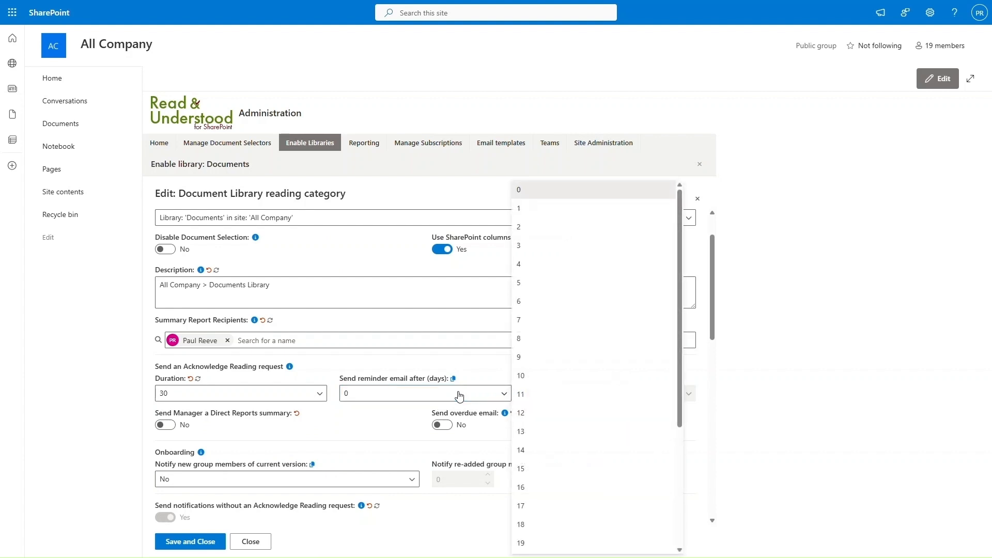
click(534, 321)
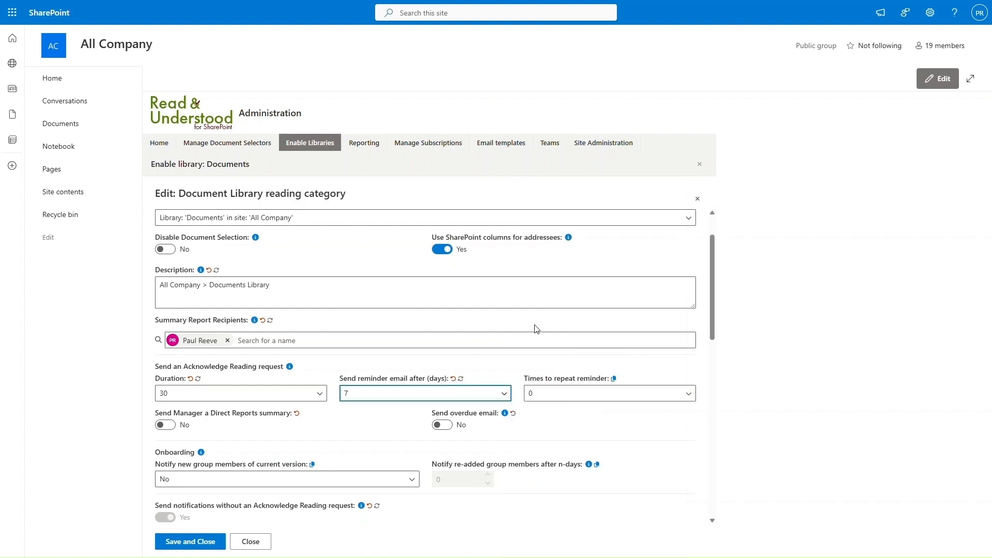
click(580, 400)
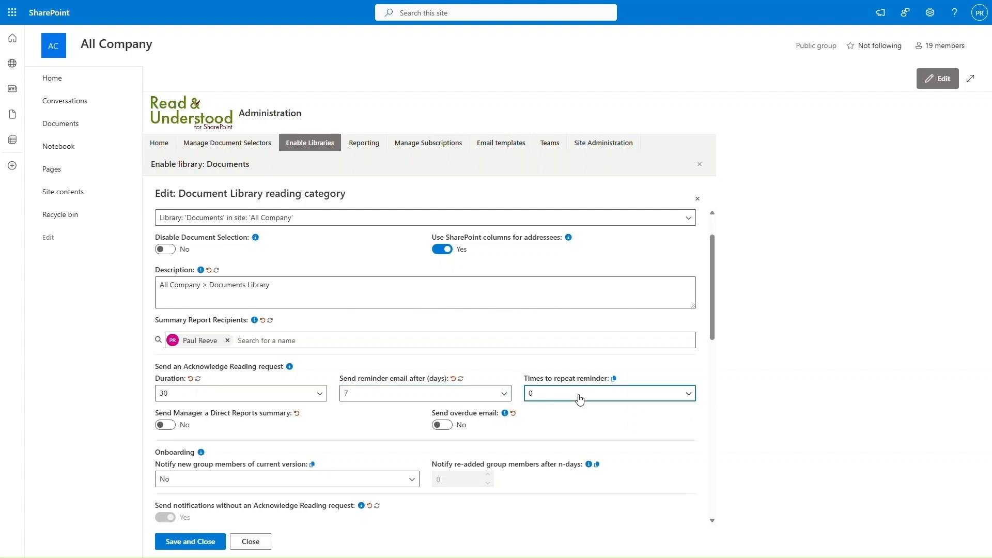
click(580, 400)
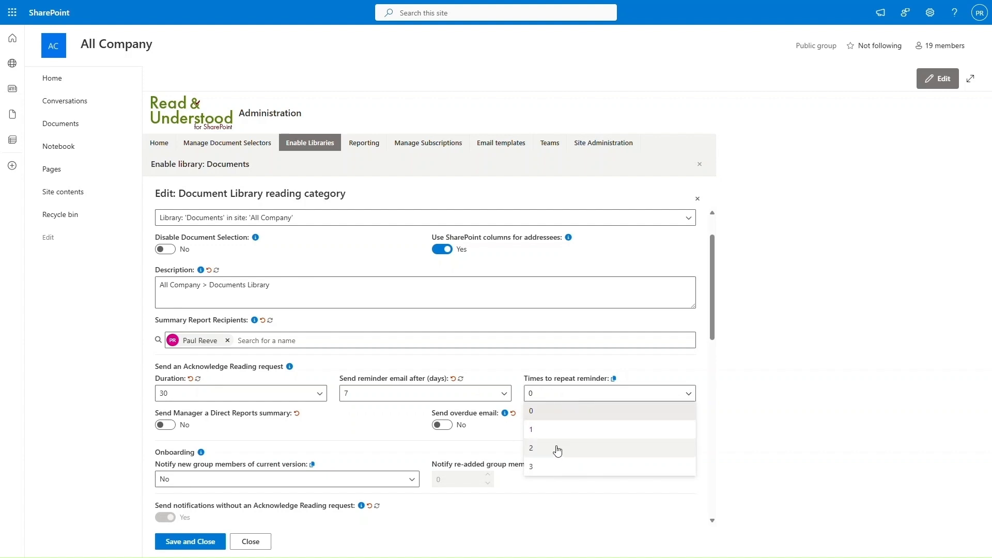
click(554, 467)
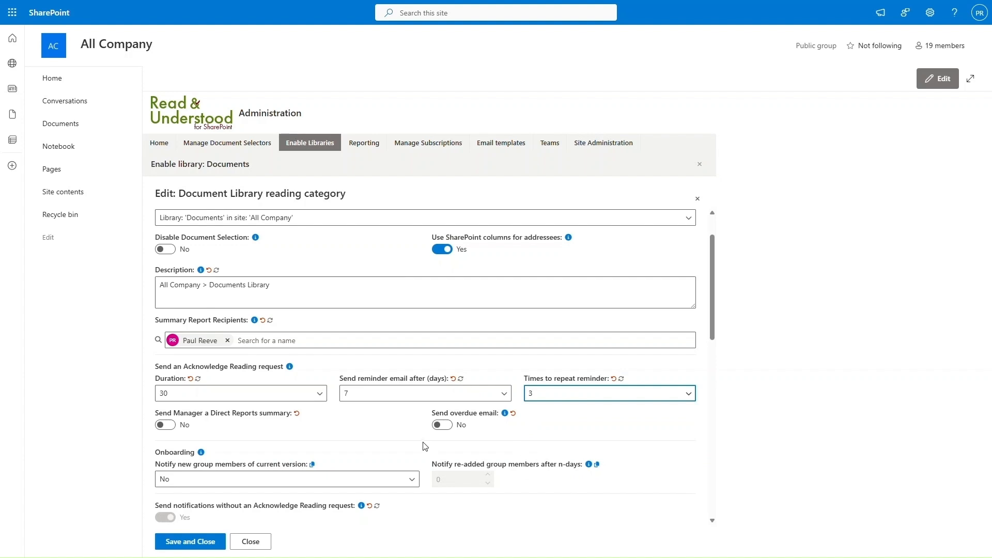
click(165, 425)
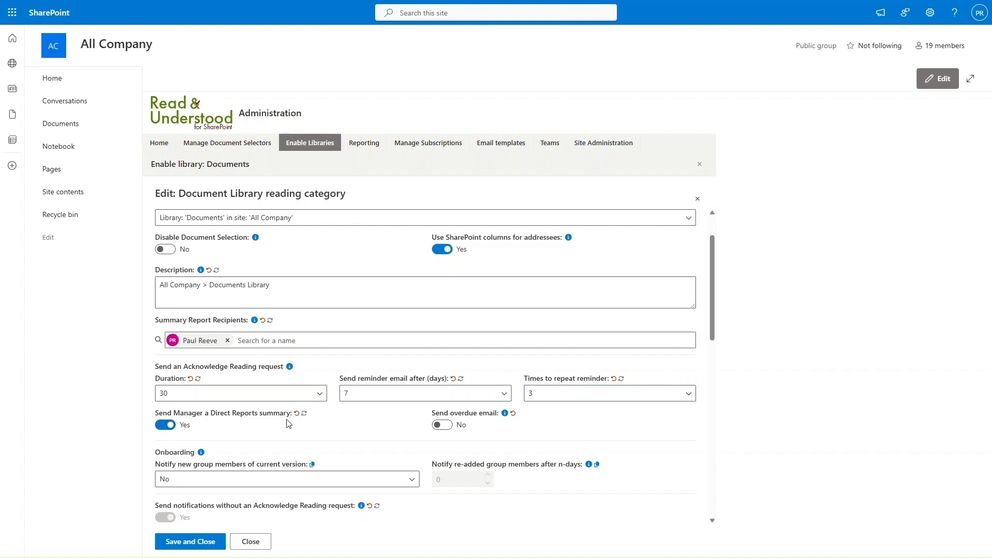
Step: Notify all group members of the current version on first use, then save and close the category
scroll(288, 423, down, 3)
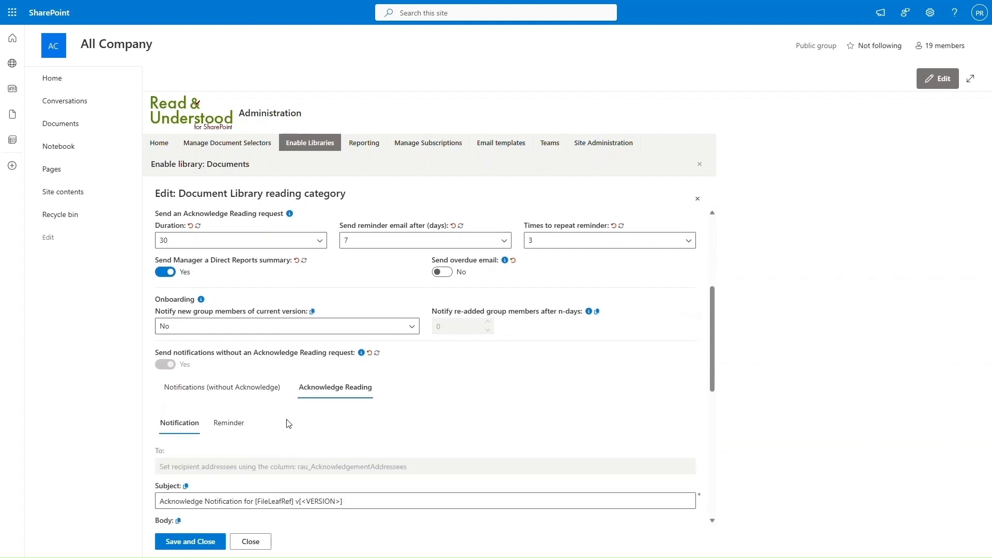
click(273, 326)
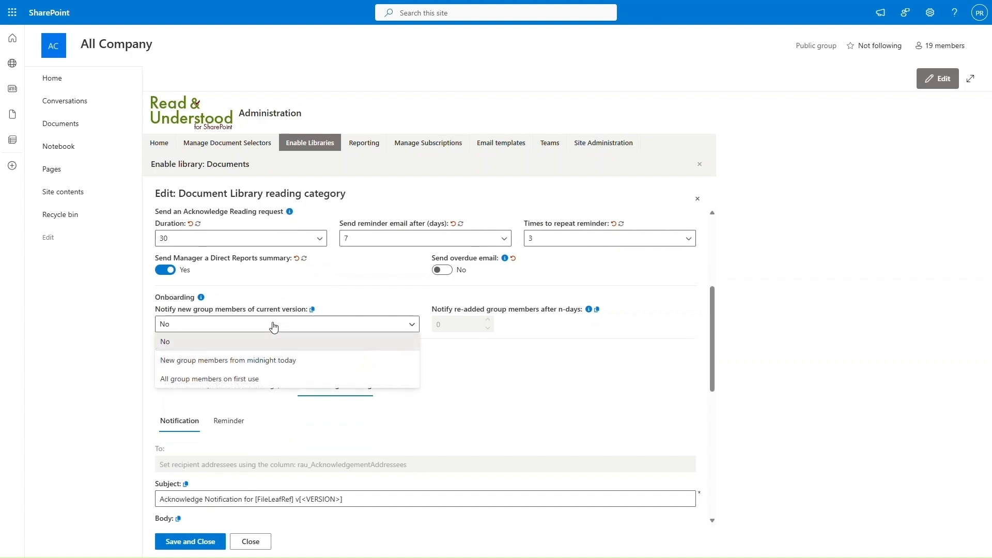
click(244, 383)
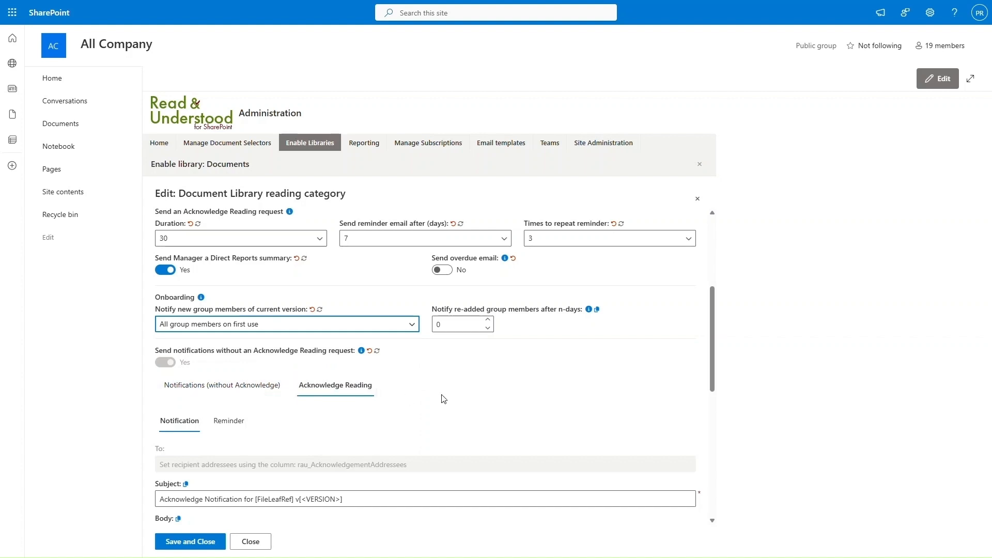
scroll(466, 397, down, 2)
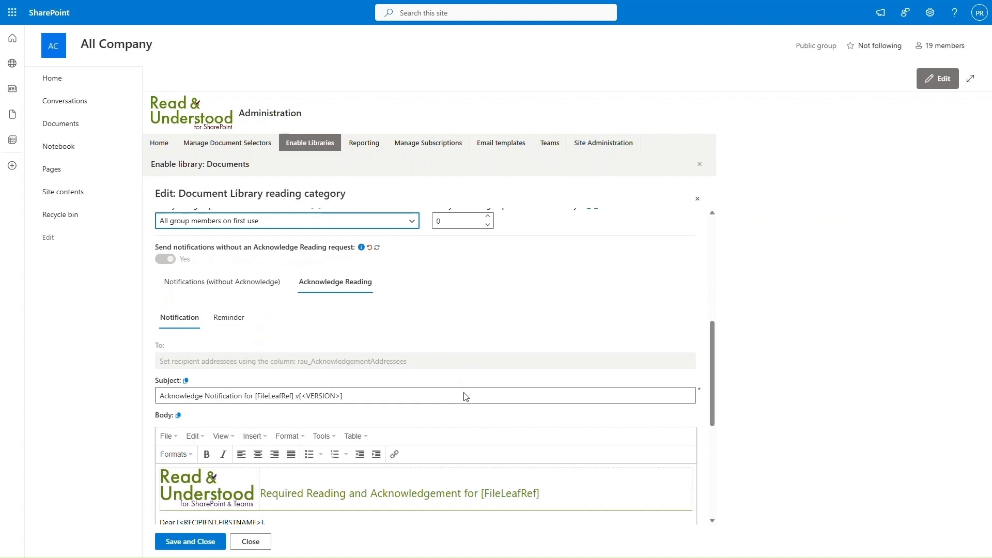
click(209, 542)
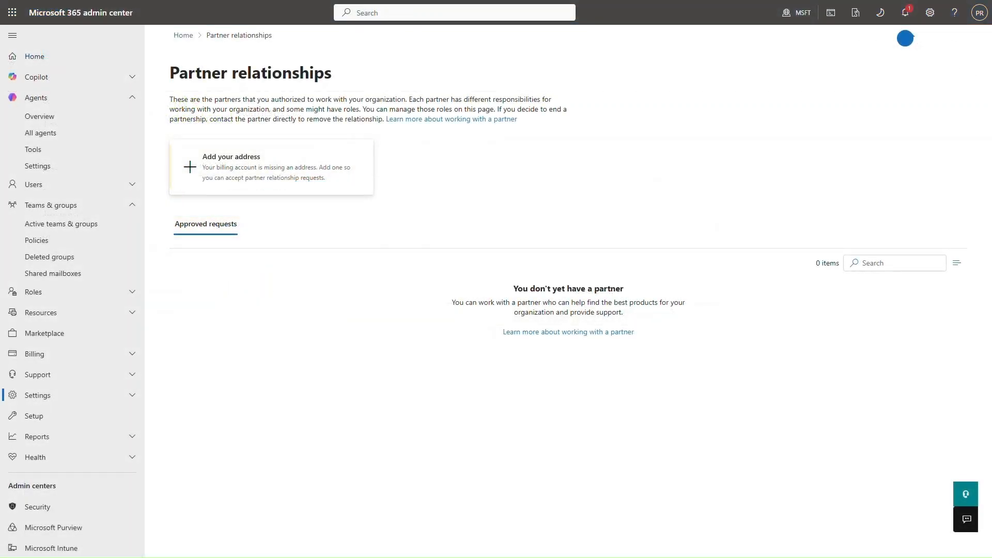
Step: Go to Active teams & groups and show the Security groups list
click(41, 225)
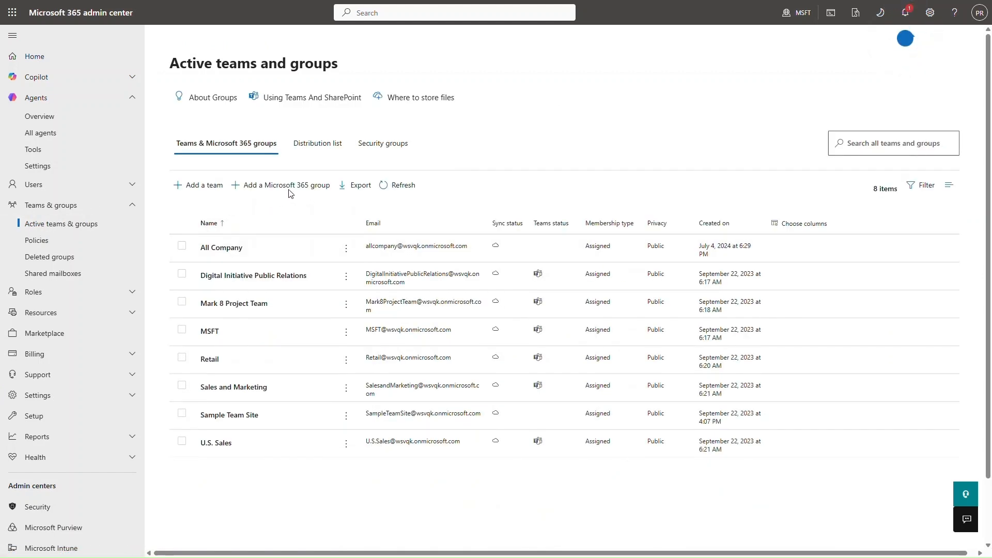
click(391, 145)
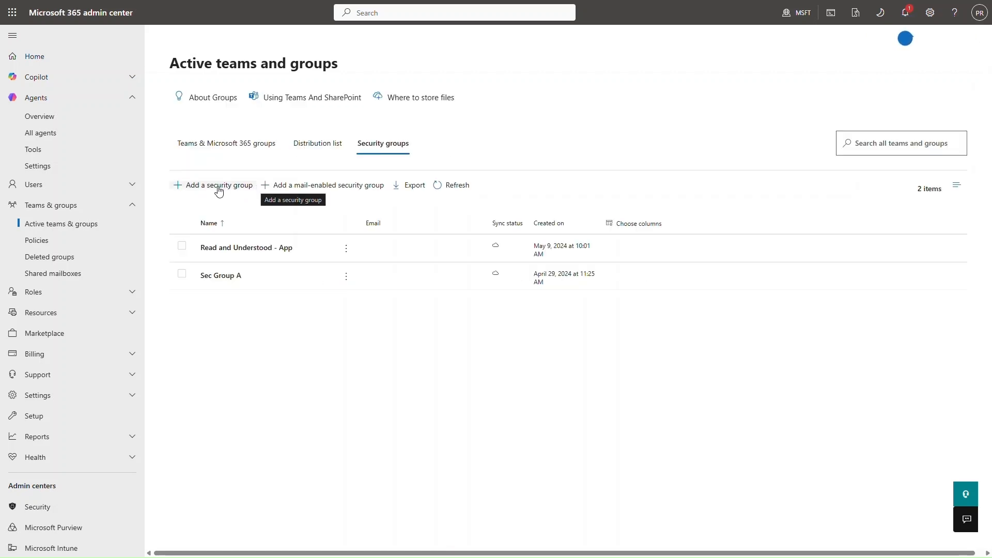
Step: Start a security group named 'R&U Acknowledge Evaluation' described as 'Those users evaluating Read and...'
click(219, 192)
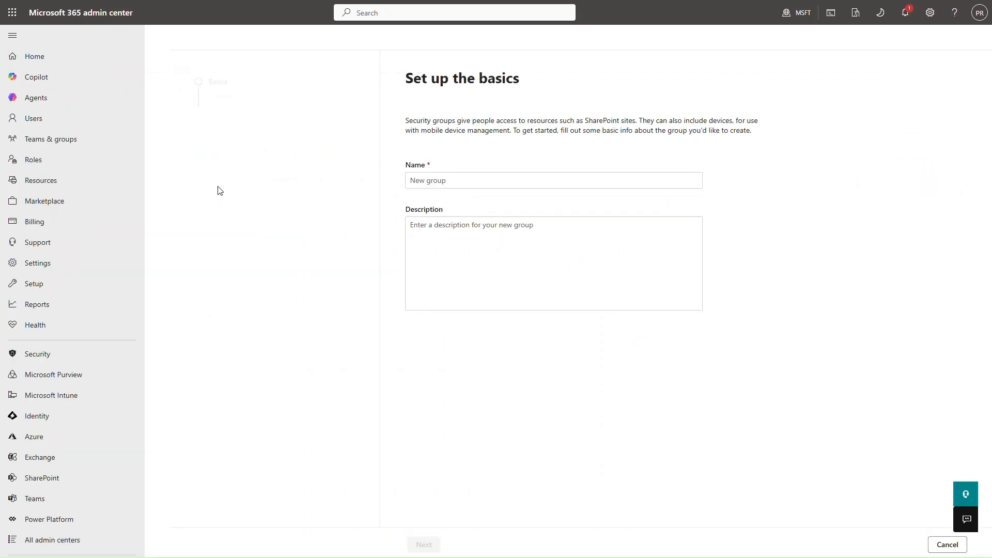
click(347, 179)
text(R&U Acknowledge)
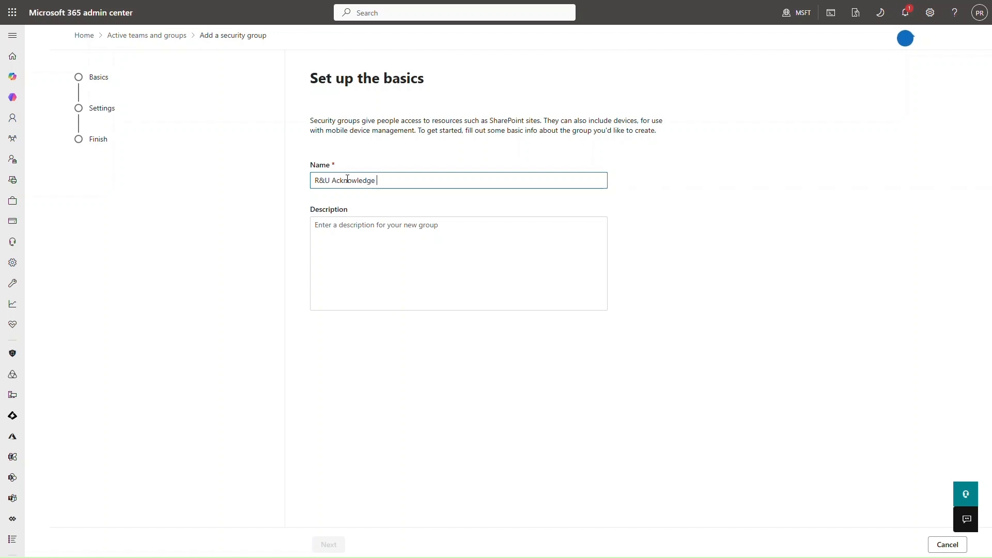
text( Evaluation)
click(387, 248)
text(Those users evaluating Read and Understood)
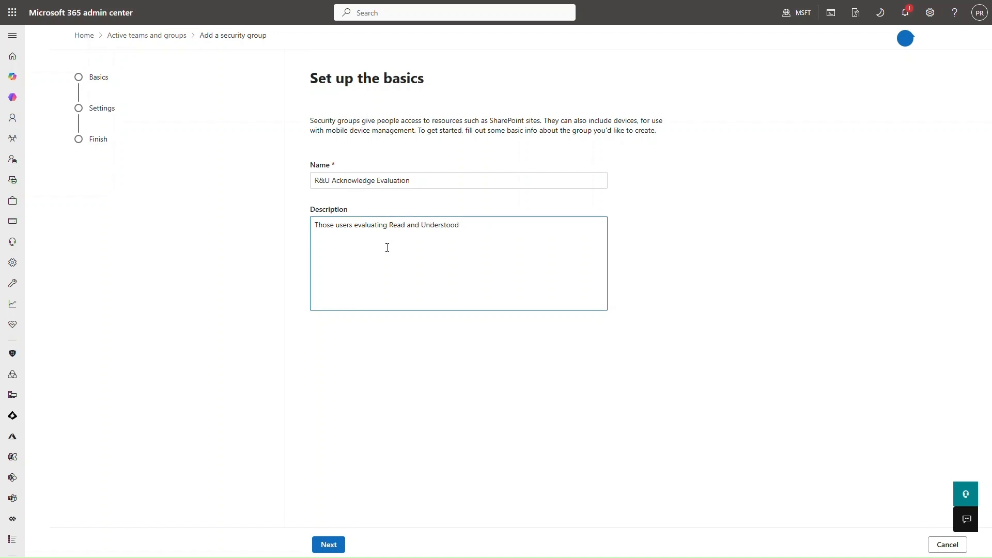
Step: Finish the wizard to create the group and open its details from the list
click(329, 544)
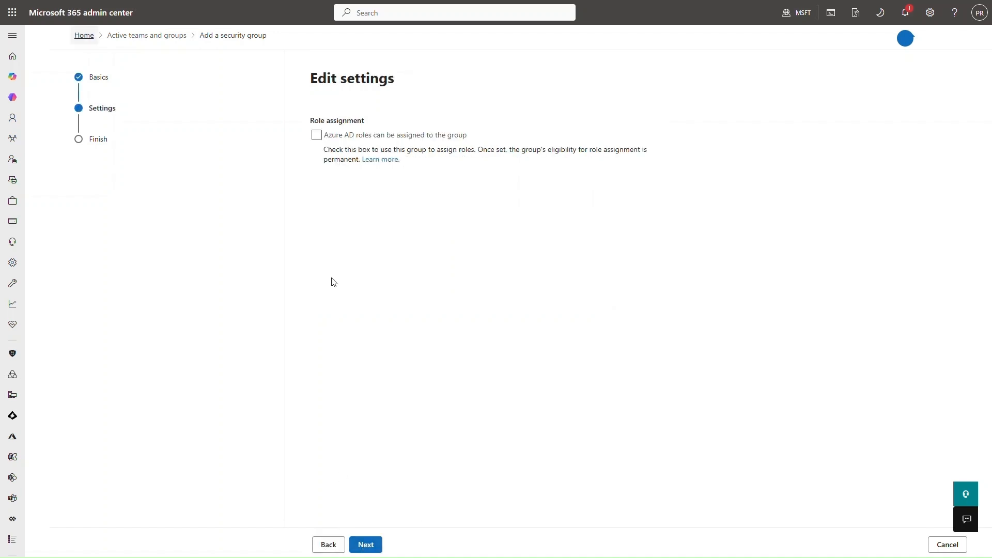
click(372, 545)
click(379, 548)
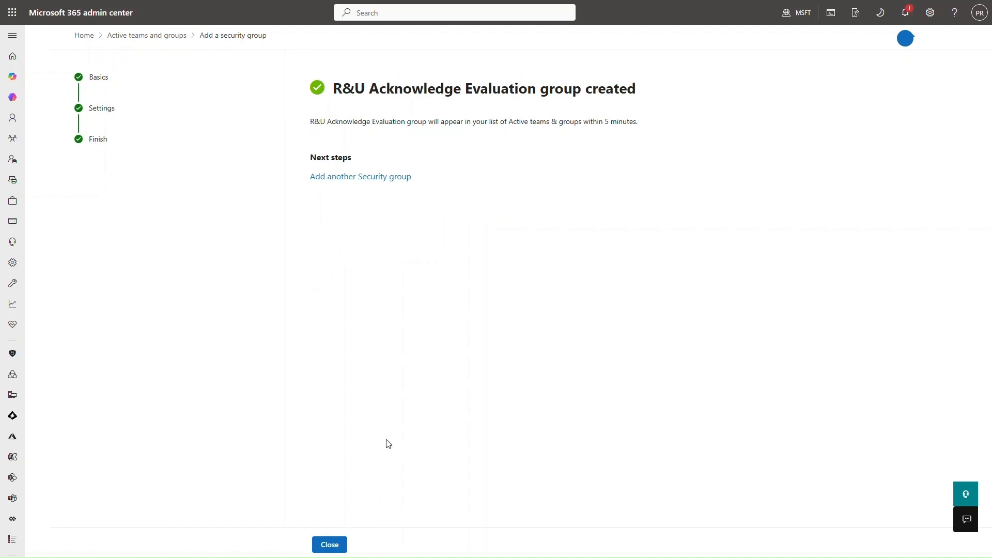
click(328, 544)
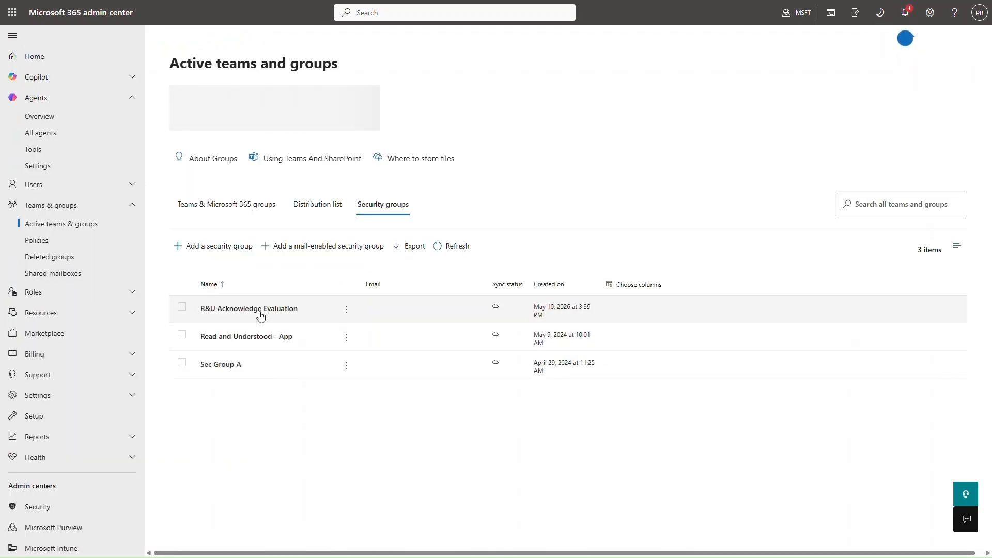
click(260, 309)
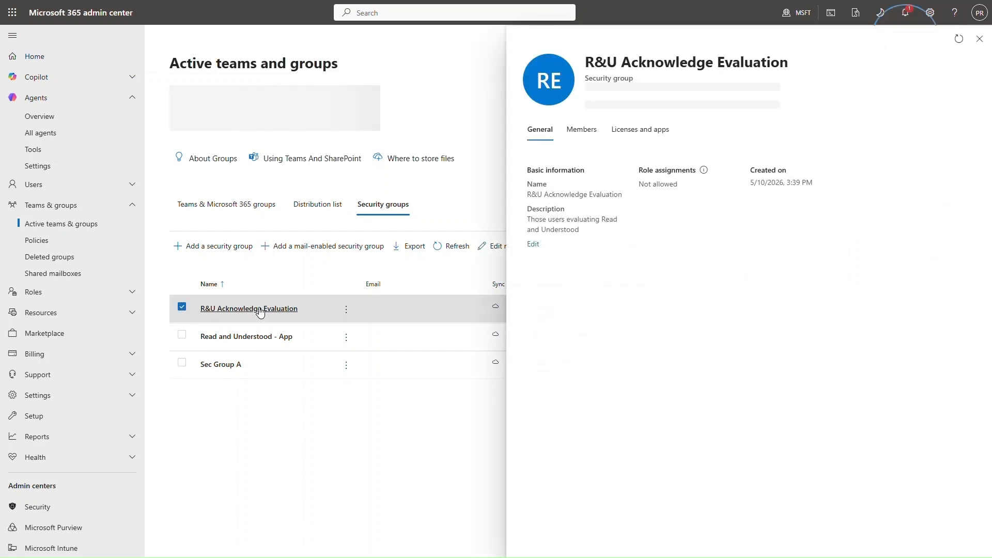
Step: Open Add members for R&U Acknowledge Evaluation and tick the first three users
click(582, 128)
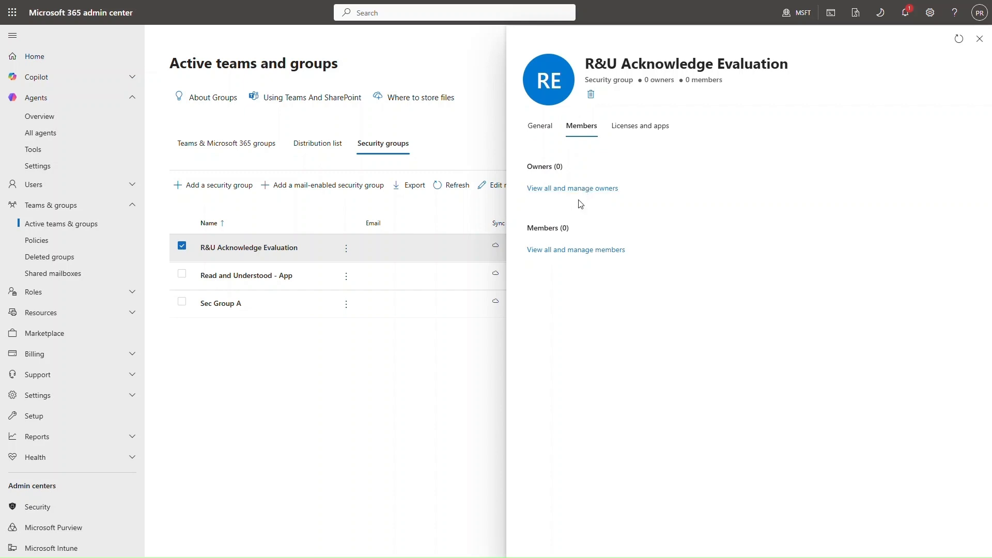
click(565, 257)
click(753, 110)
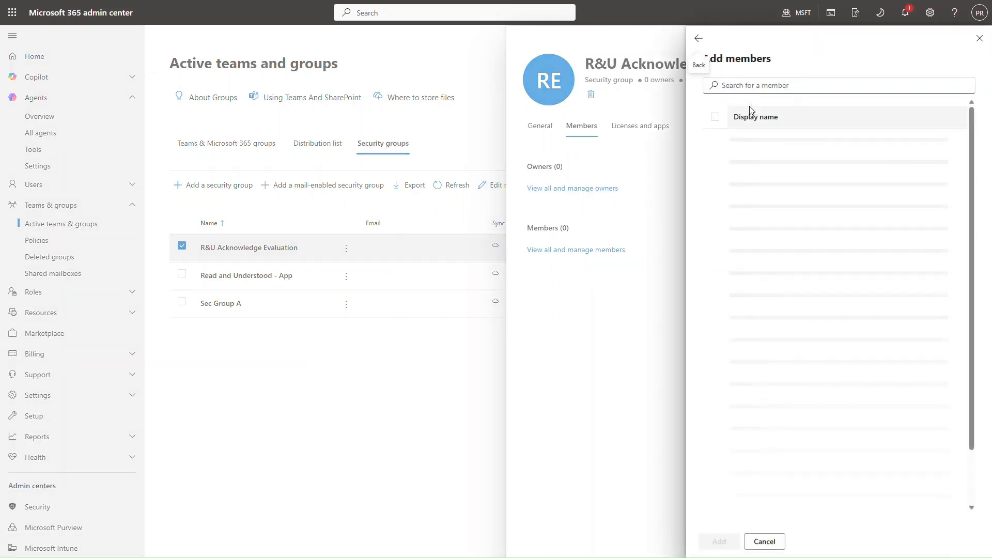
click(715, 178)
click(715, 209)
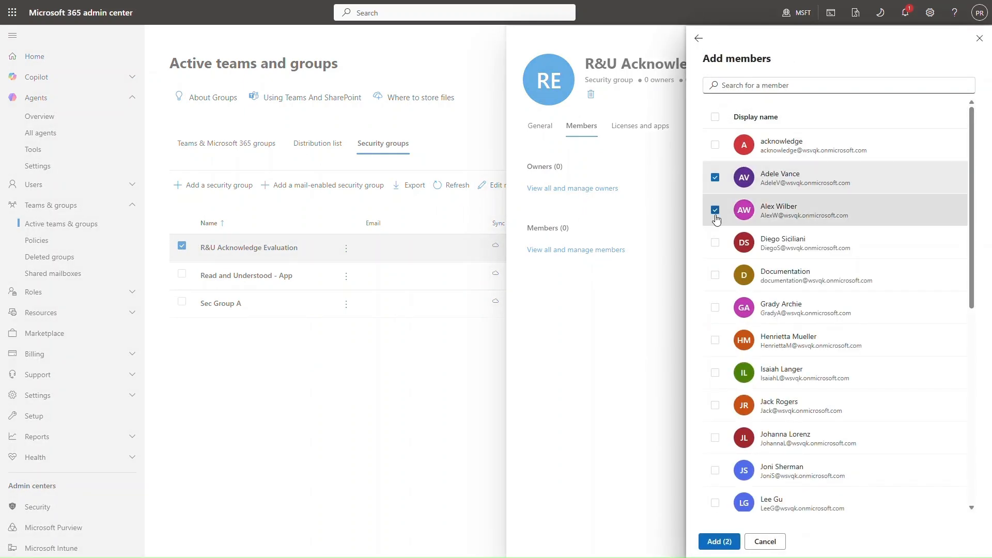
click(715, 307)
Step: Tick two more users, add all five to the group, and close the group panes
scroll(714, 397, down, 3)
click(715, 445)
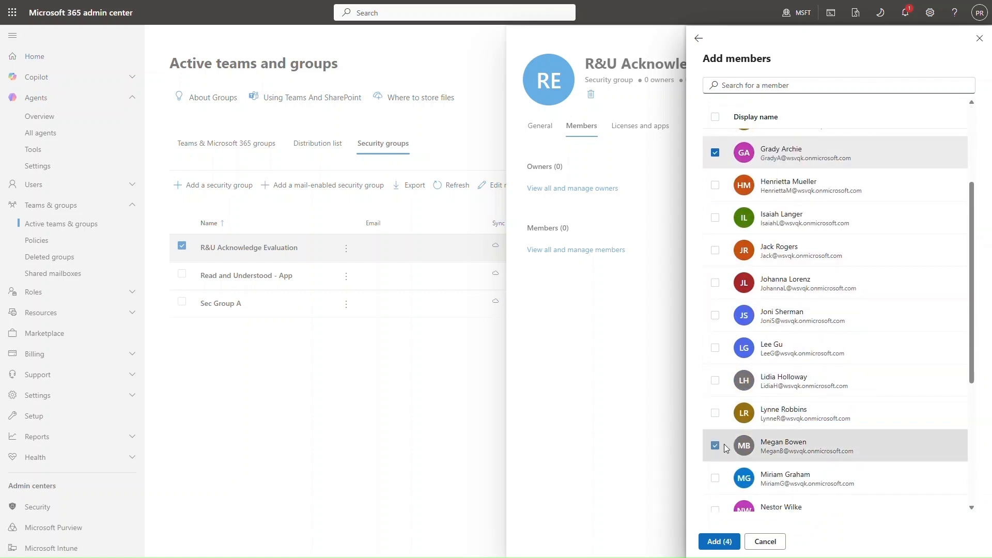
scroll(713, 454, down, 4)
click(715, 369)
click(721, 542)
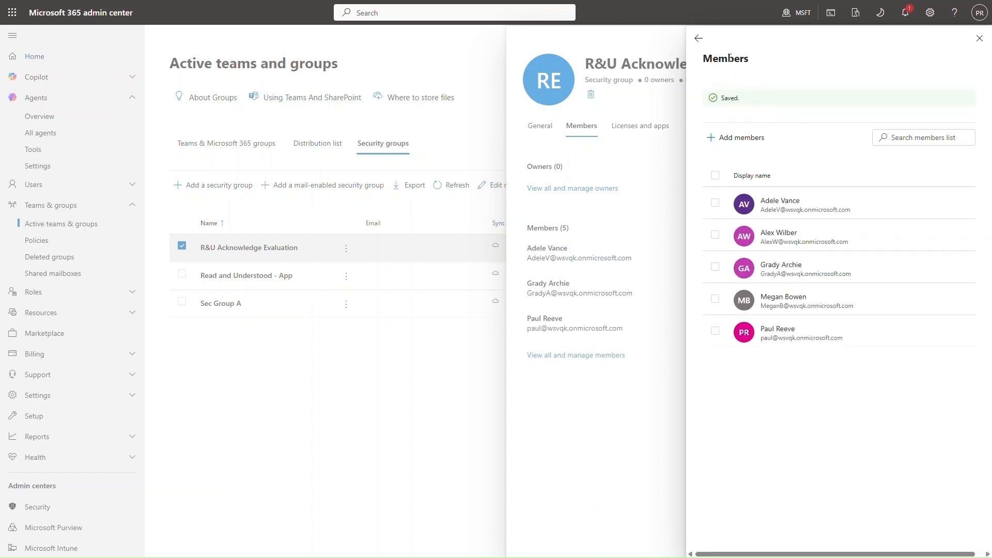
click(698, 39)
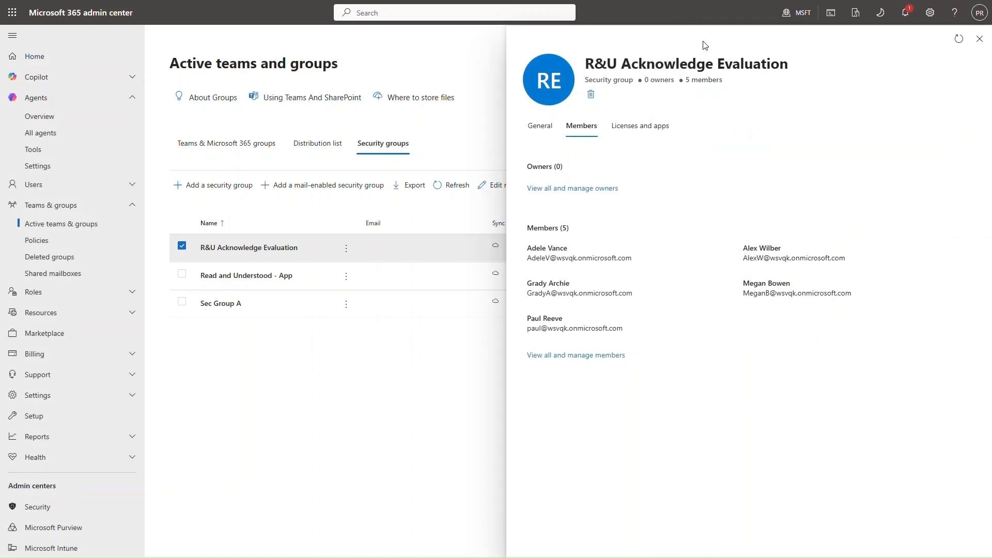
click(979, 39)
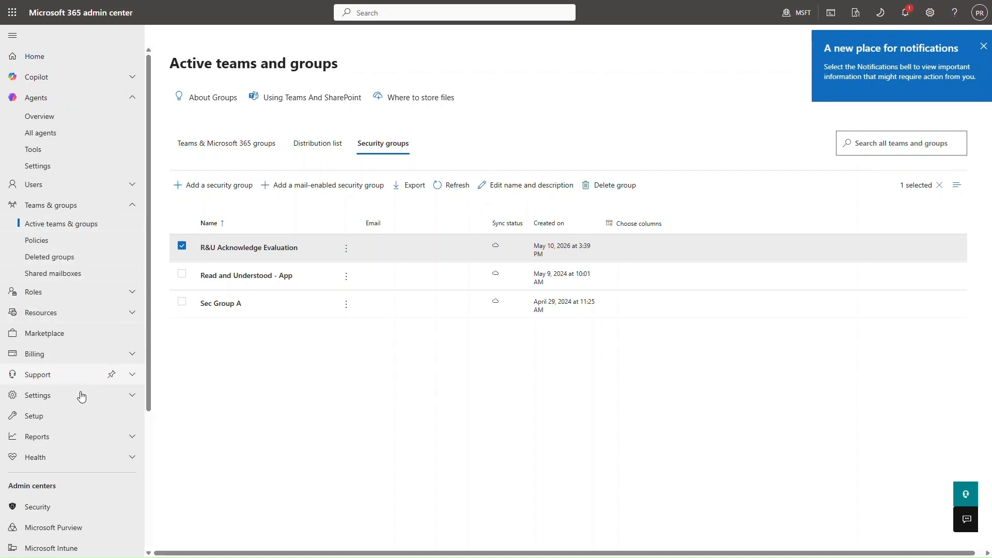
Step: In Teams admin center Manage apps, search 'acknow' and open the Acknowledge app's Users and groups tab
scroll(78, 388, down, 3)
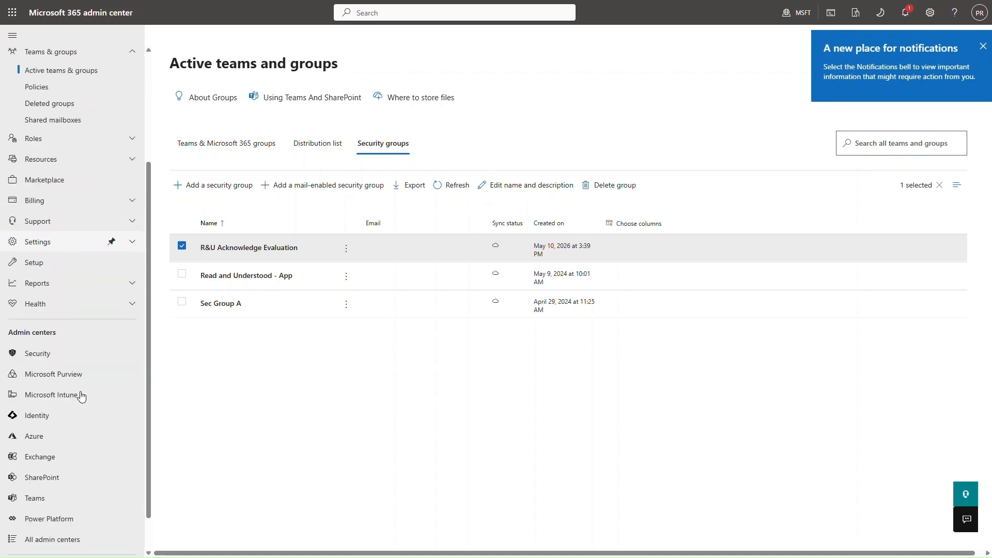
click(35, 496)
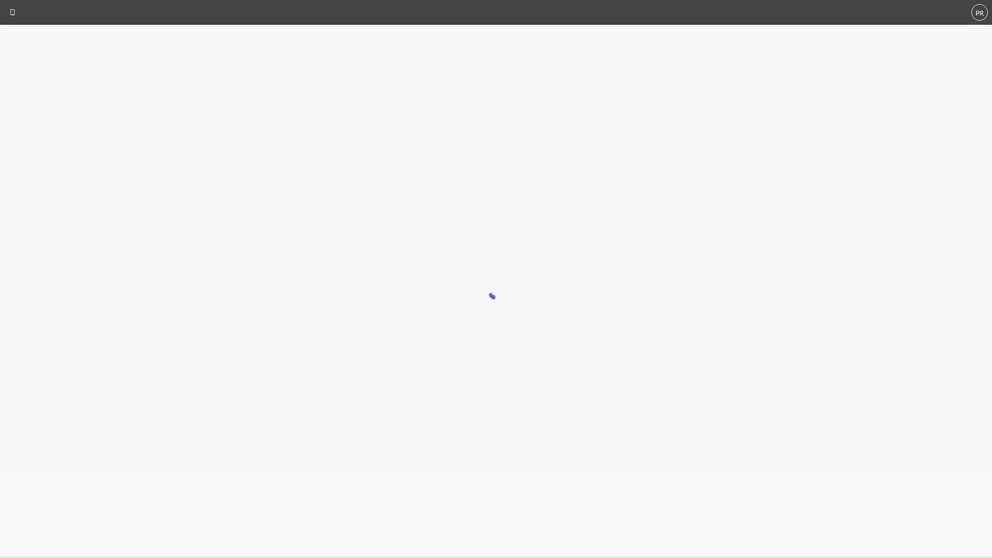
click(64, 215)
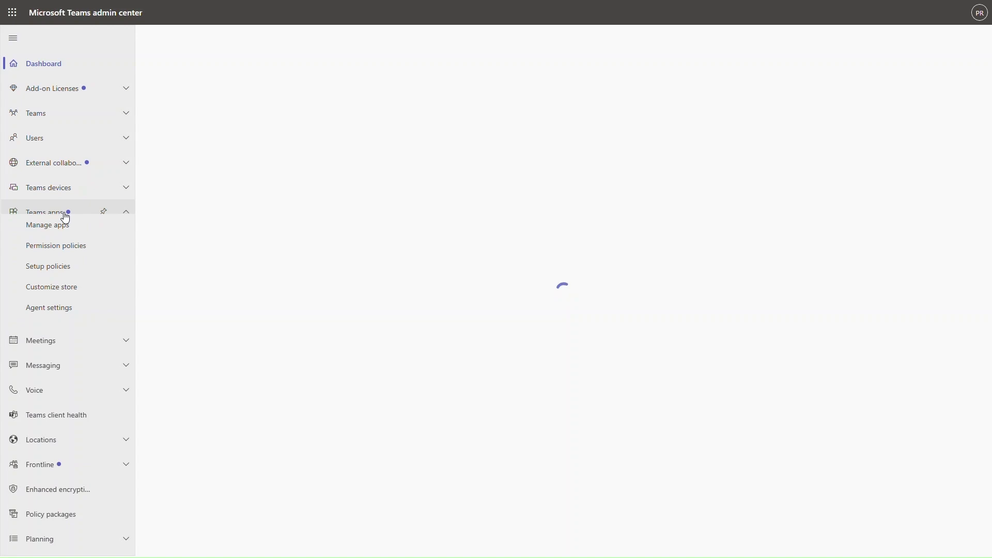
click(62, 231)
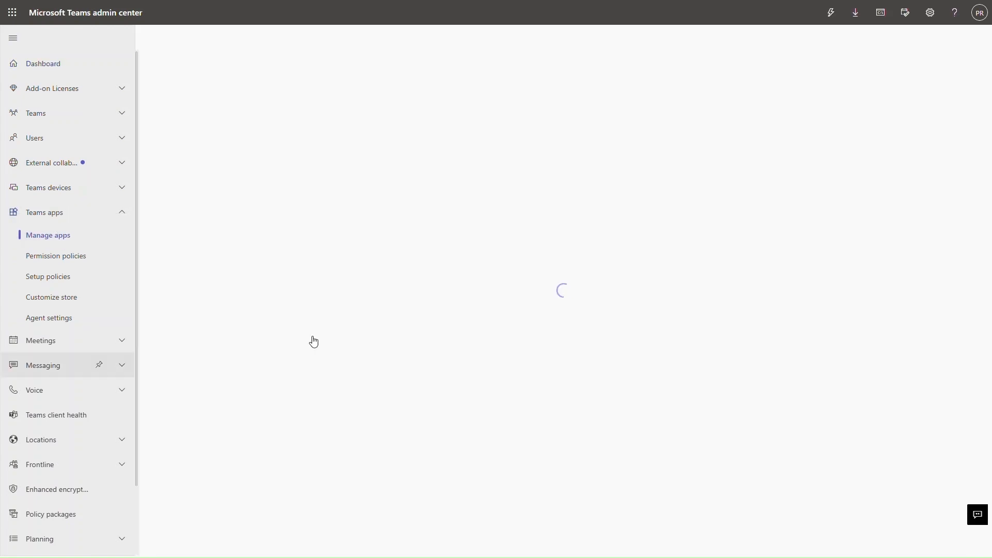
text(acknow)
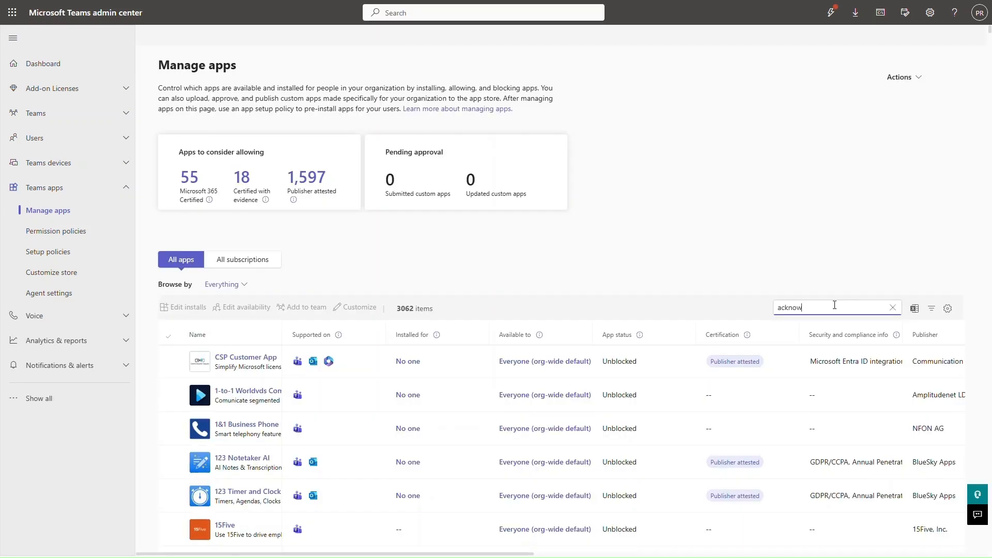
text(e)
key(BackSpace)
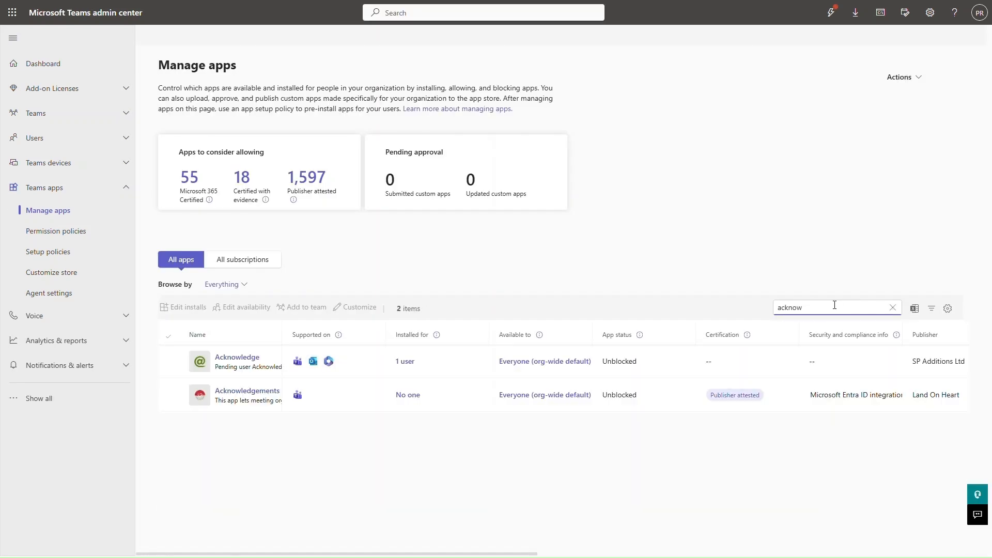
click(240, 358)
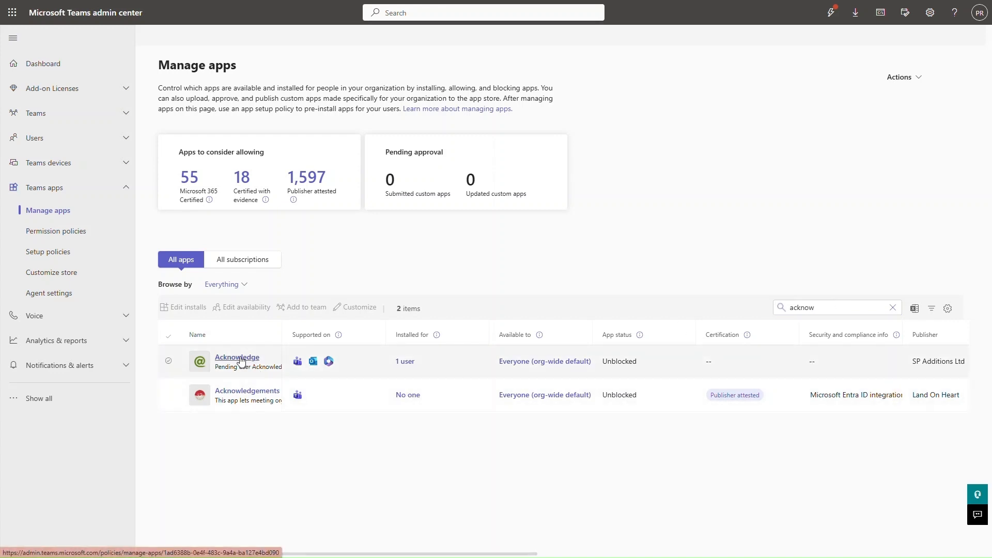
click(261, 257)
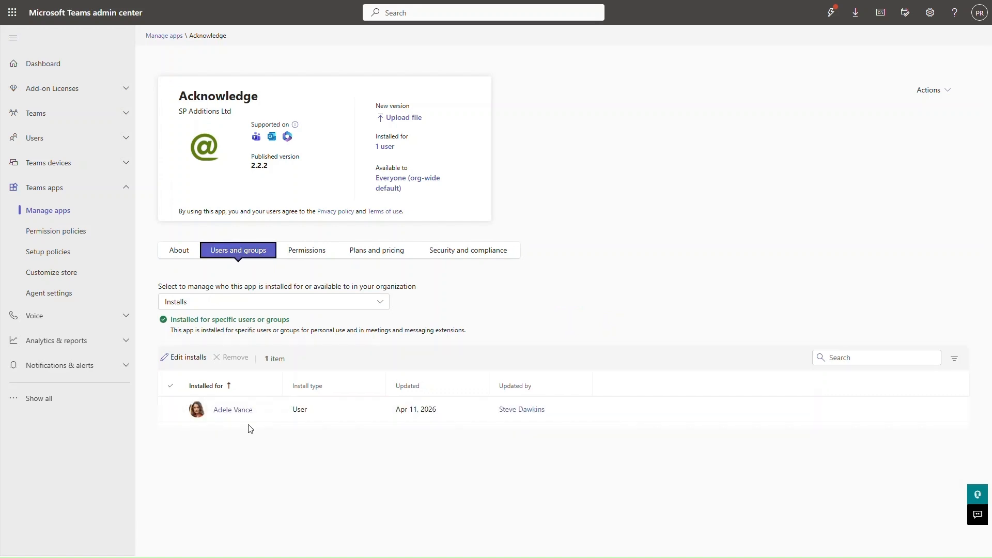
Step: Edit the Acknowledge app installs to include the R&U Acknowledge Evaluation group and apply
click(194, 358)
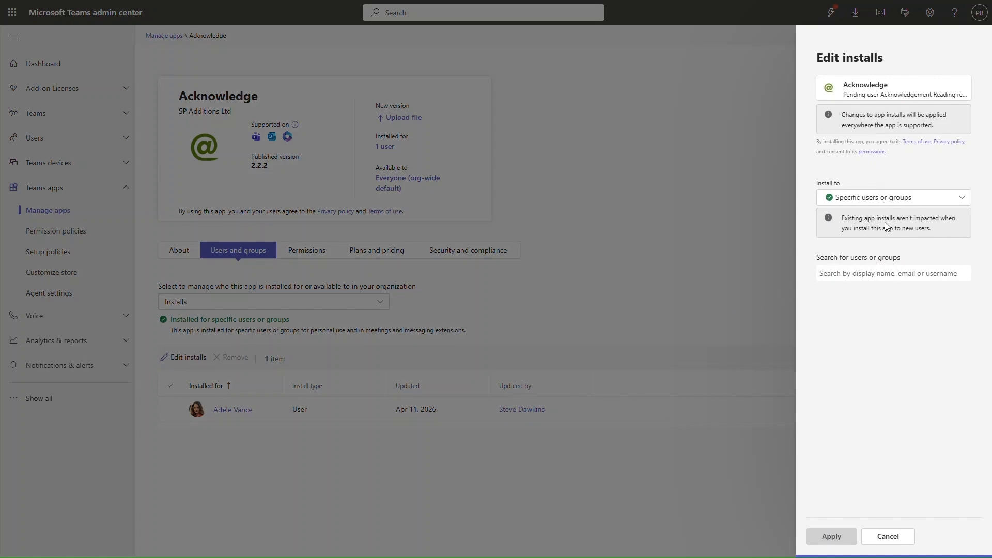
click(876, 275)
text(R)
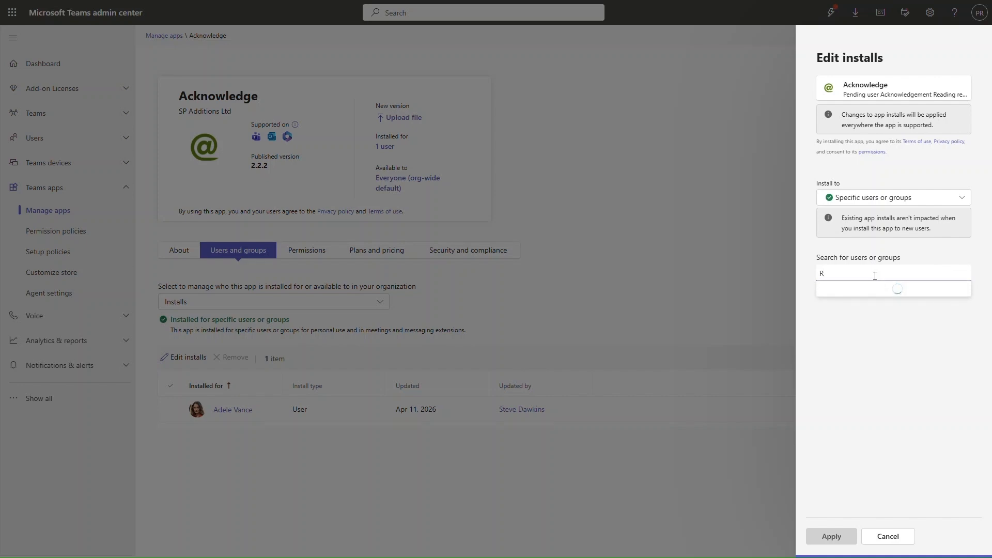
text(&U)
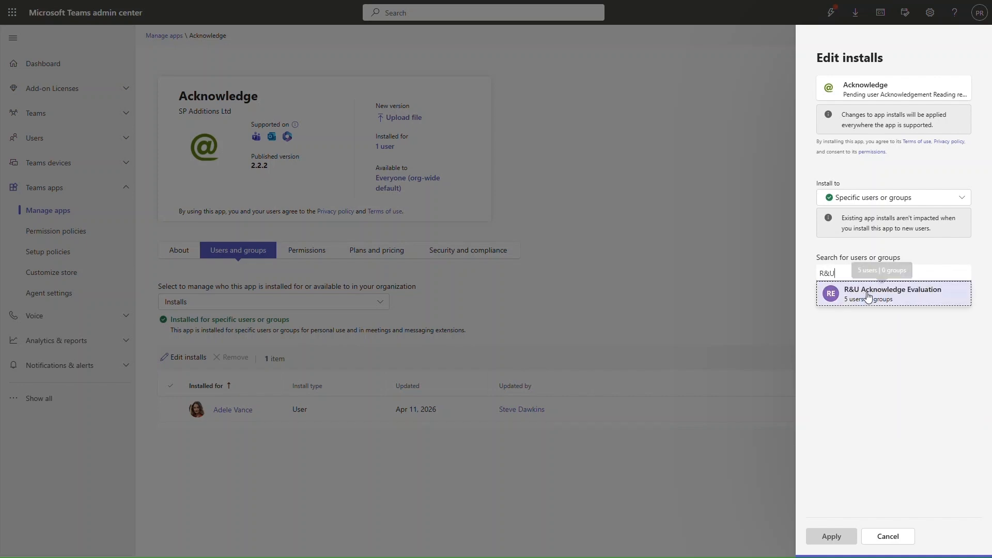
click(868, 296)
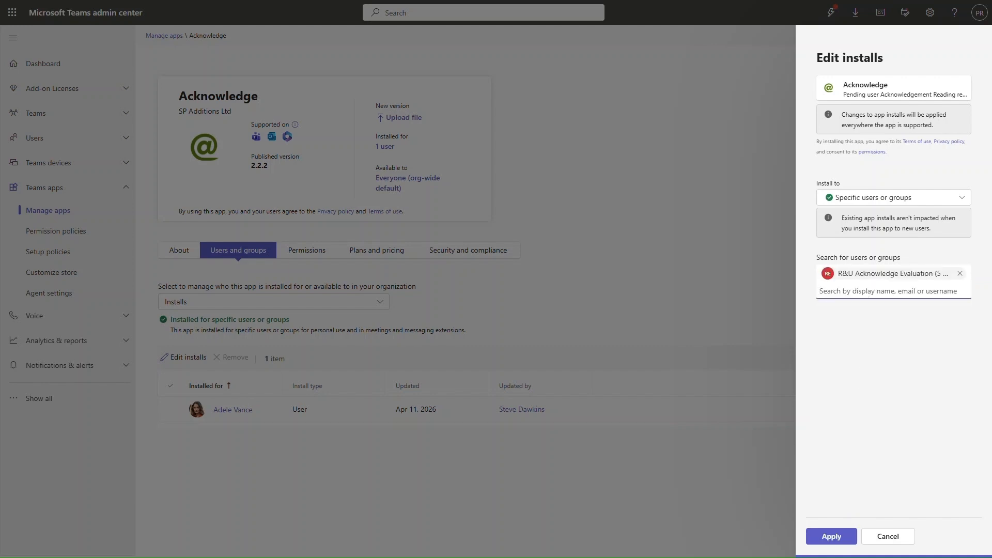
click(835, 538)
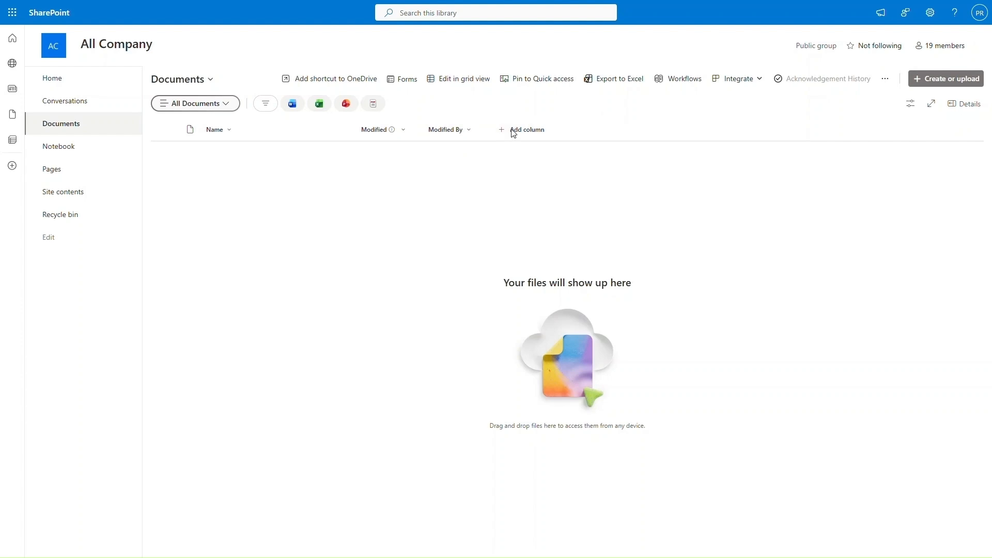
Step: Show the rau_AcknowledgementAddressees and rau_NotifyAddressees columns in the Documents library view
click(513, 132)
click(469, 317)
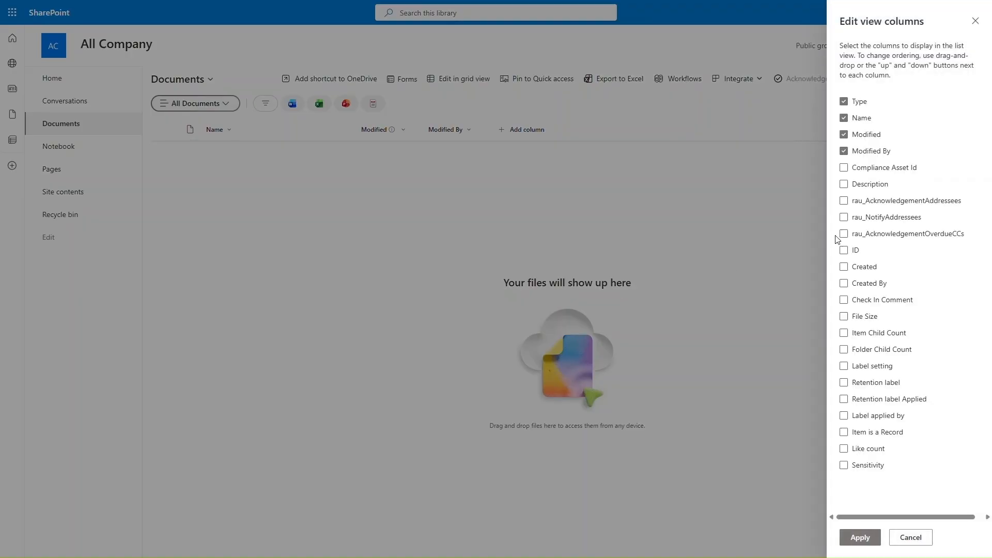
click(871, 201)
click(861, 540)
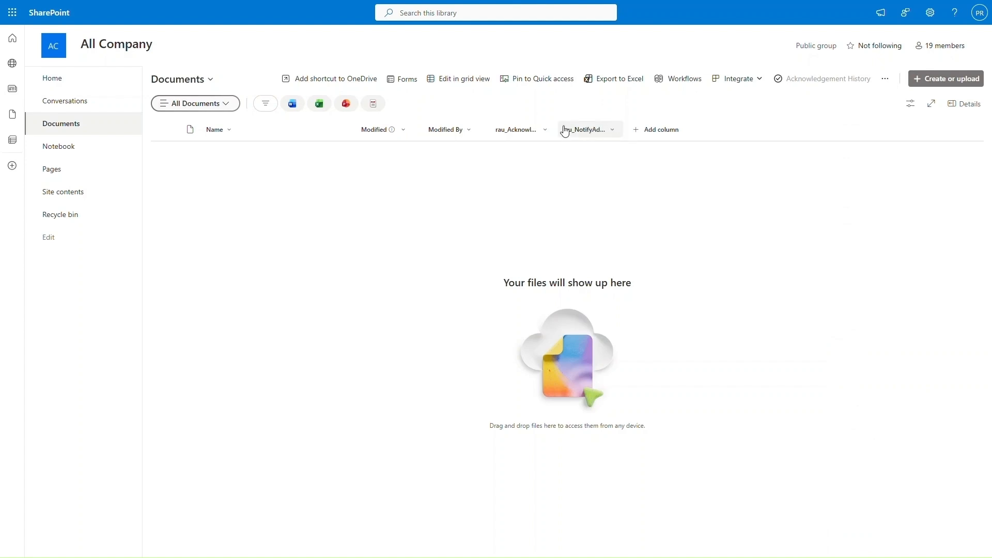
Step: Rename the rau_AcknowledgementAddressees column to 'Acknowledgement Addressees'
click(537, 133)
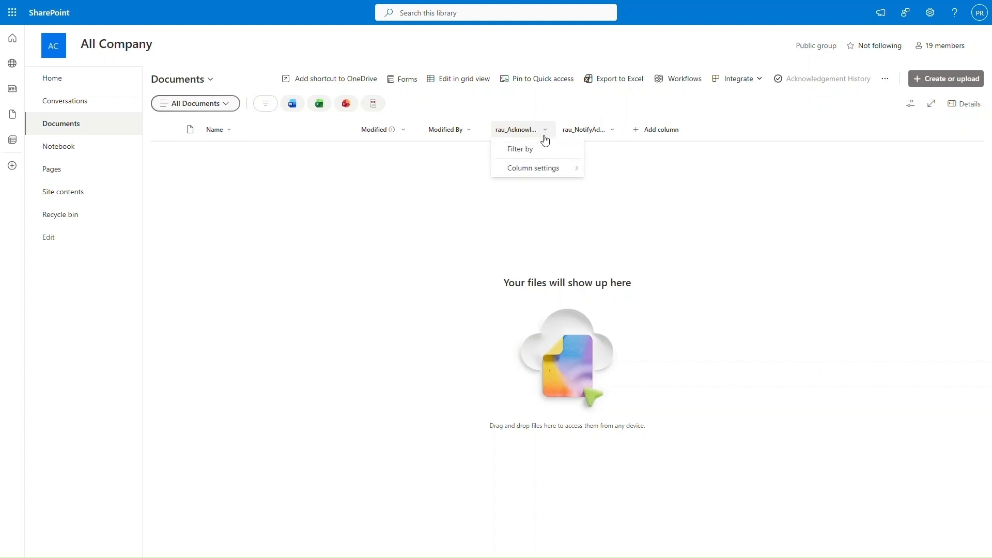
click(544, 169)
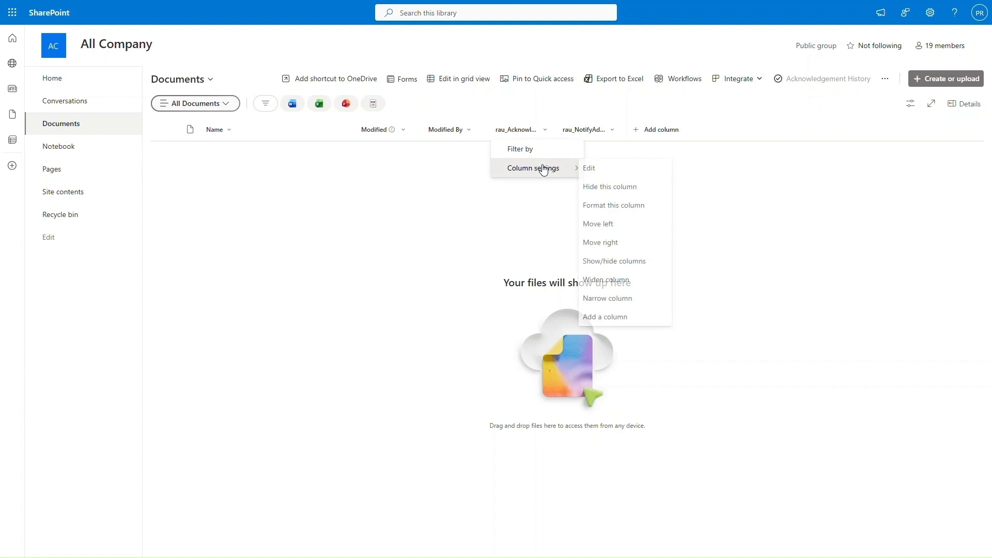
click(595, 169)
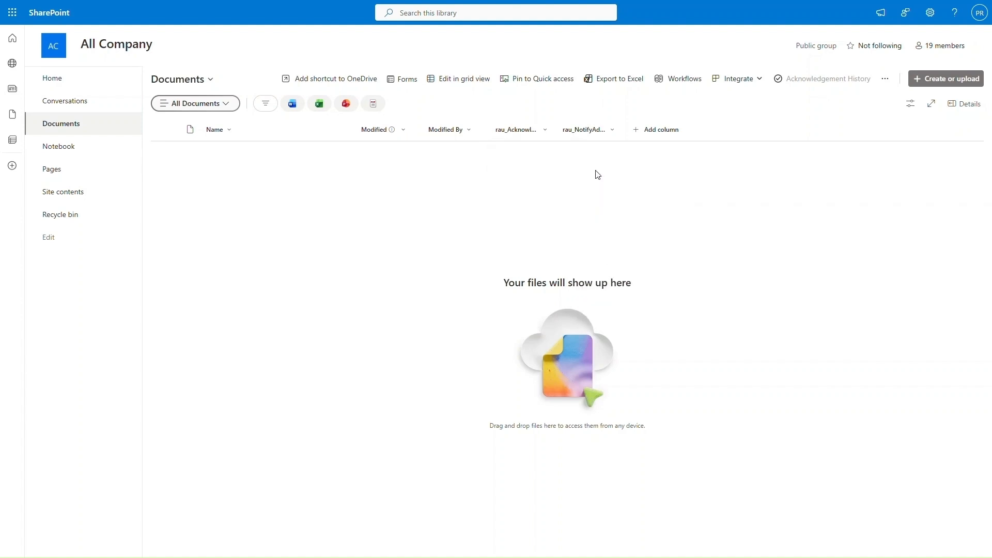
drag(850, 65, 813, 67)
key(BackSpace)
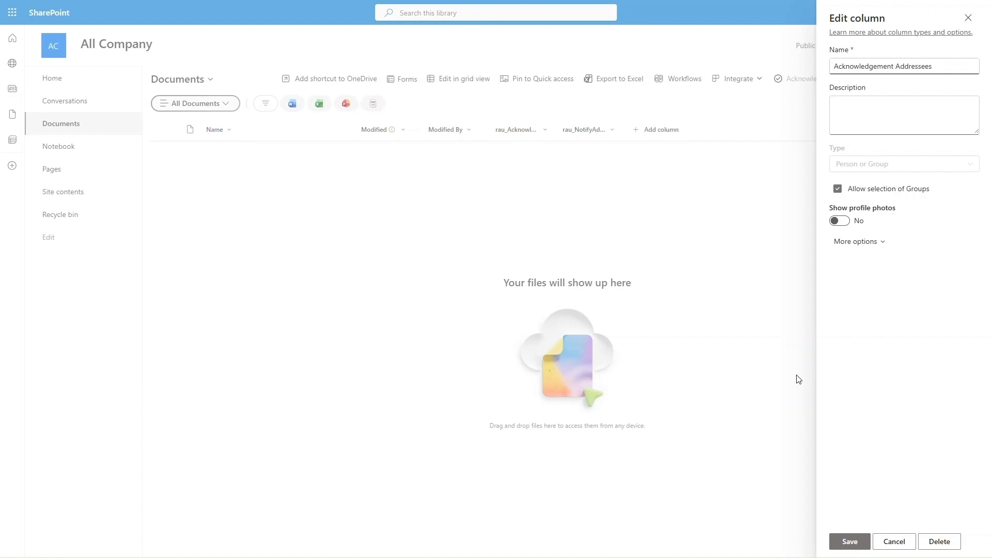
click(849, 540)
Step: Rename the rau_NotifyAddressees column to 'Notify Addressees'
click(610, 129)
mouse_move(611, 168)
click(678, 170)
drag(846, 66, 799, 69)
key(BackSpace)
click(838, 543)
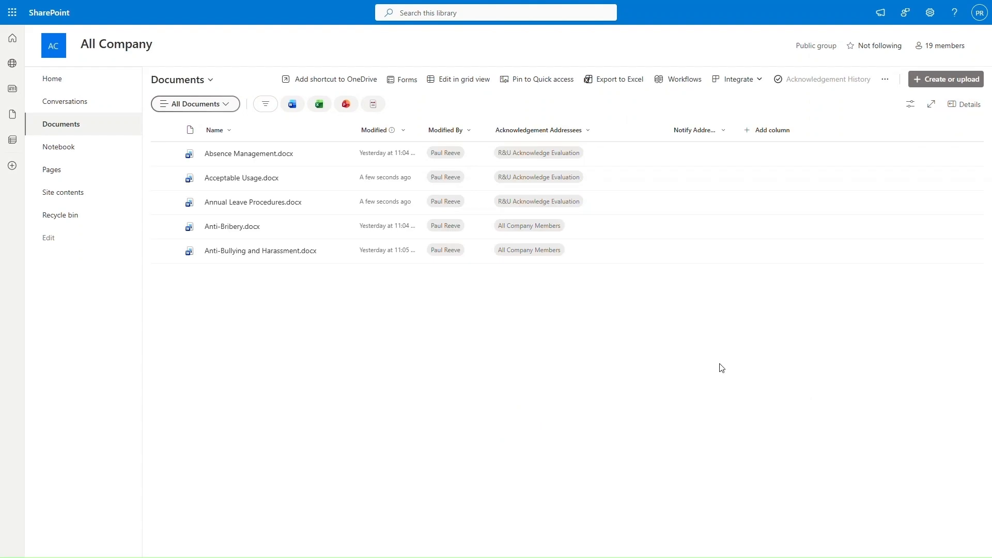
Step: In Absence Management.docx's details, add Sales and Marketing Members to the Acknowledgement Addressees
click(631, 156)
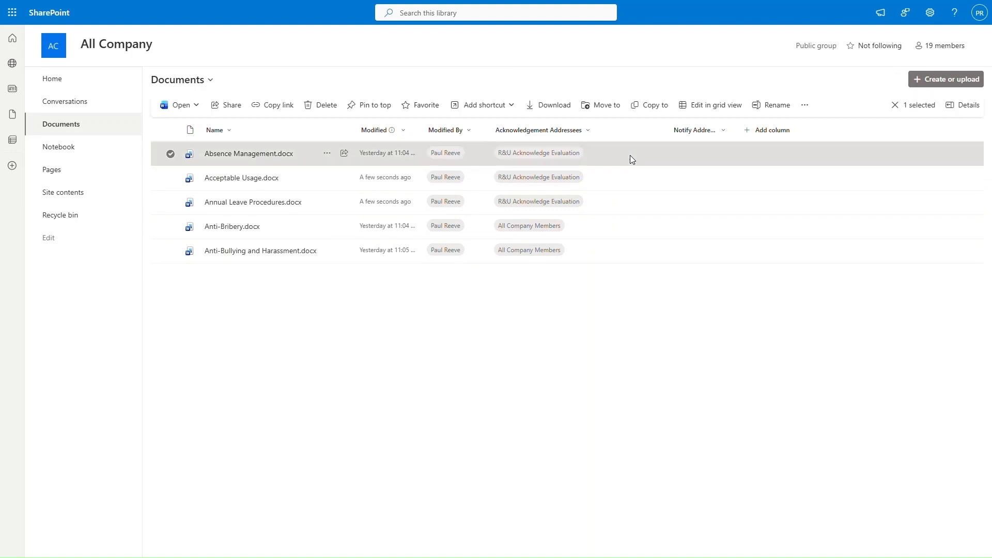
click(956, 106)
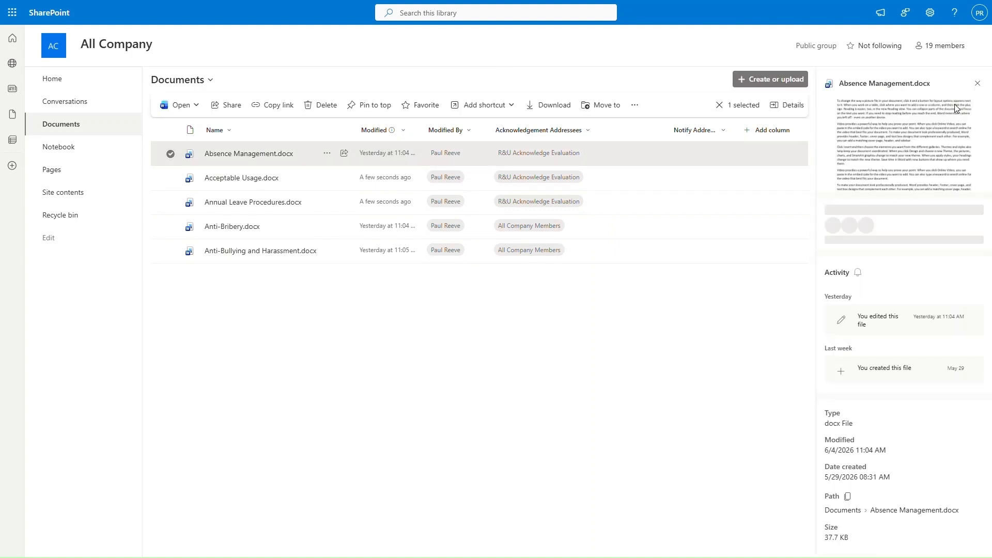
scroll(939, 336, down, 2)
click(943, 352)
click(878, 366)
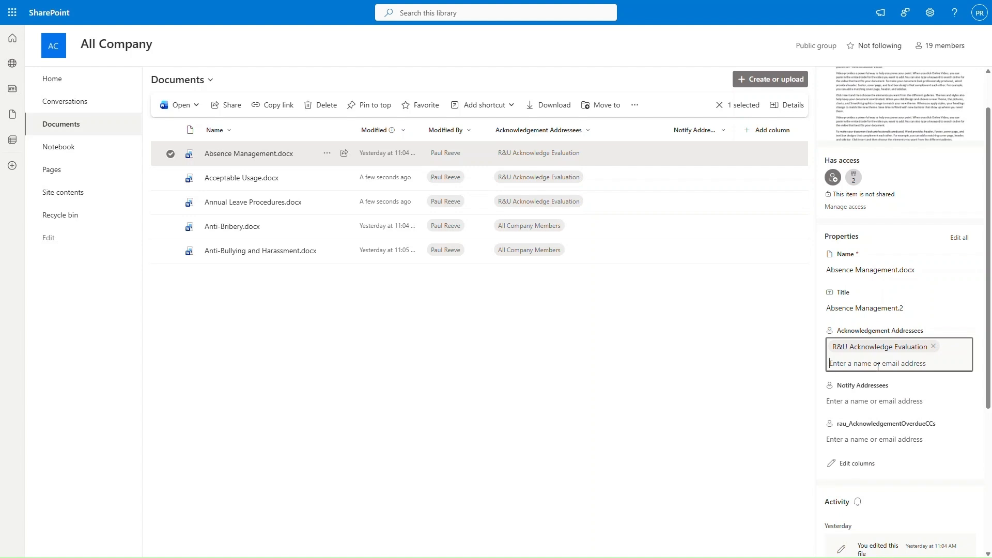
text(sales)
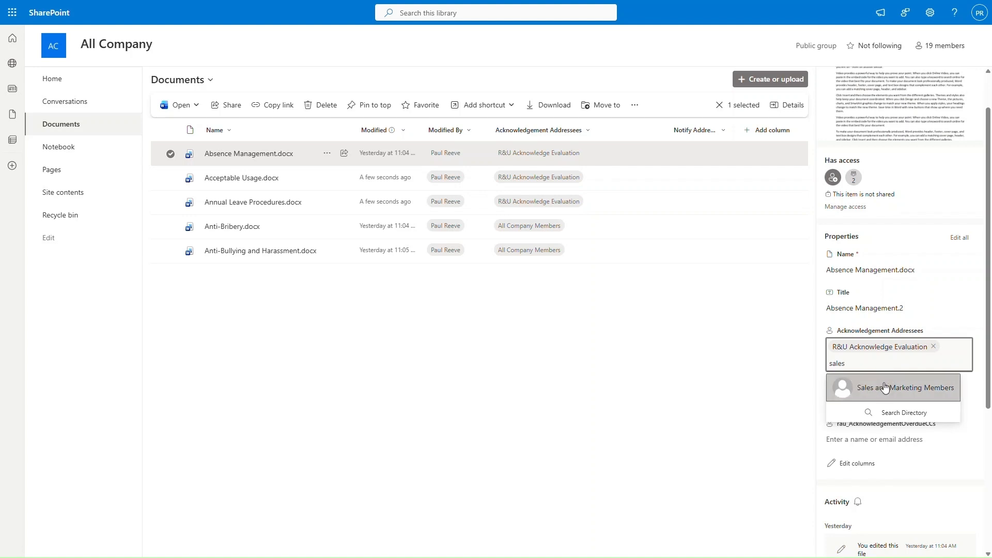
click(886, 388)
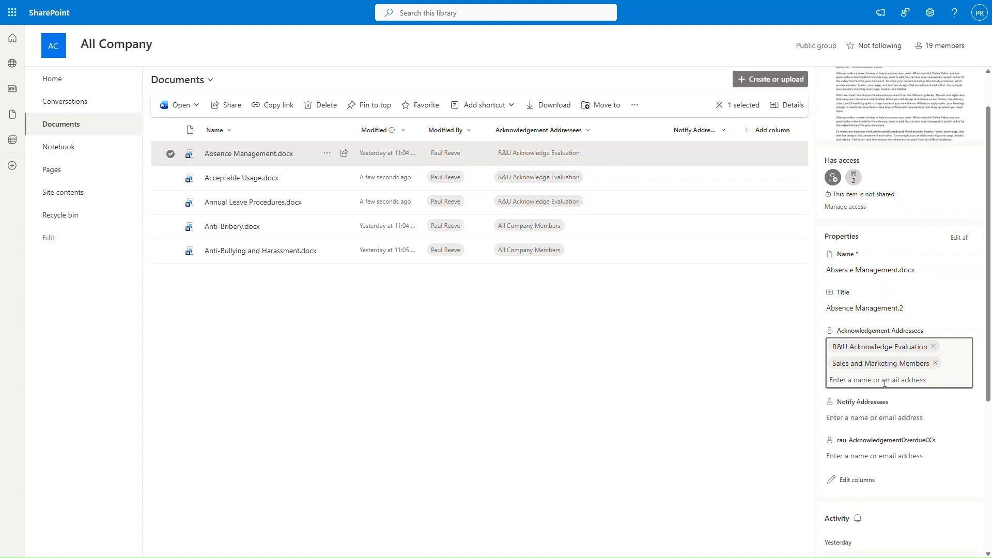
click(884, 417)
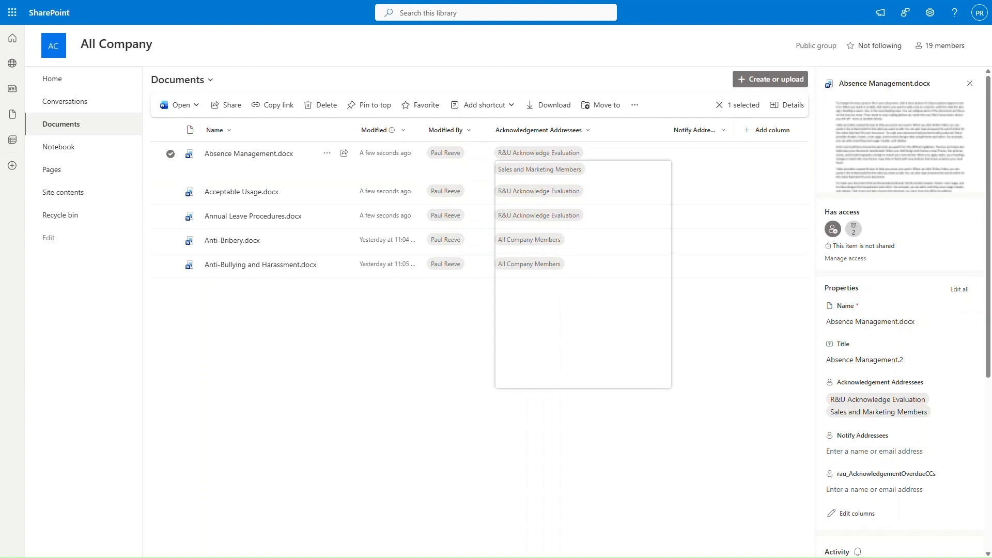
Step: From the Read and Understood page, open document version lifecycles for the All Company Documents selector
click(61, 169)
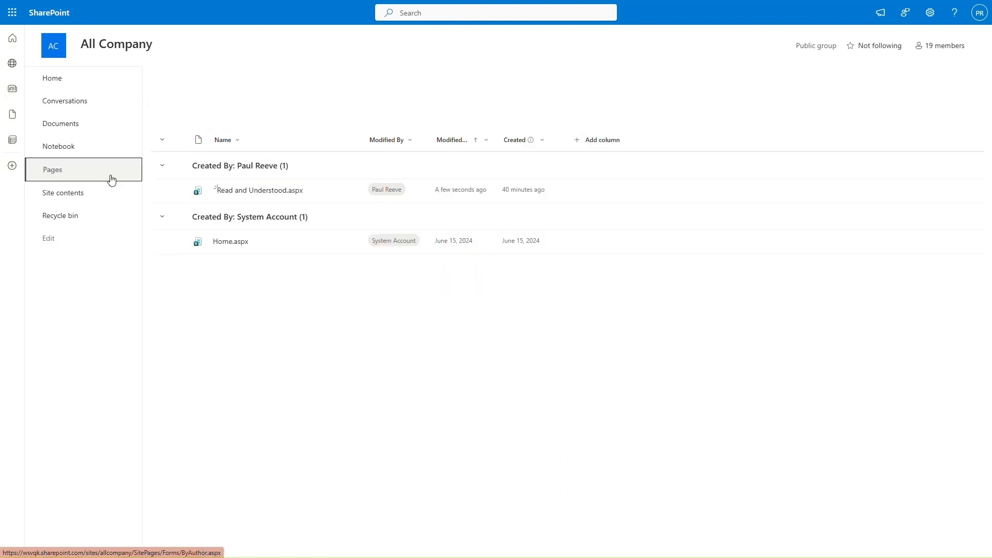
click(264, 181)
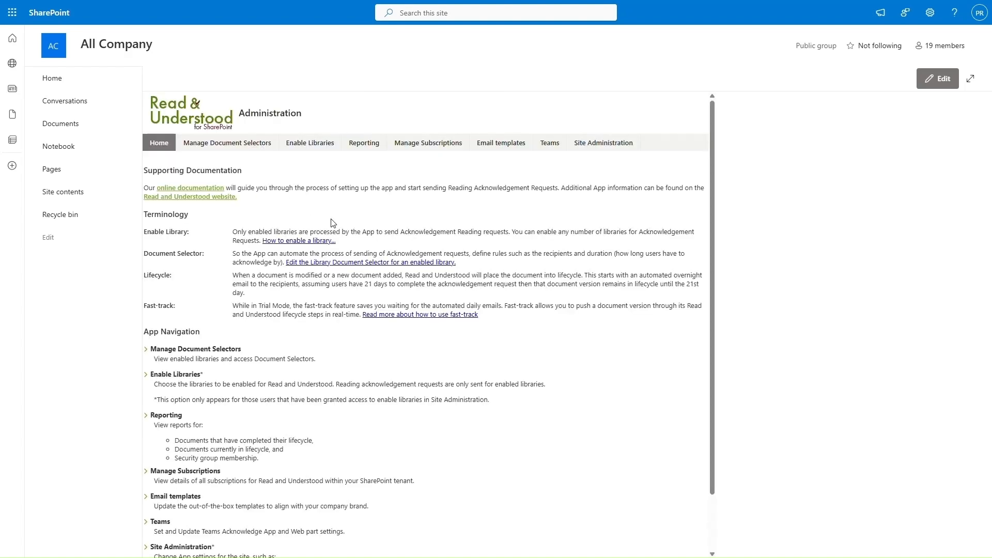
click(262, 147)
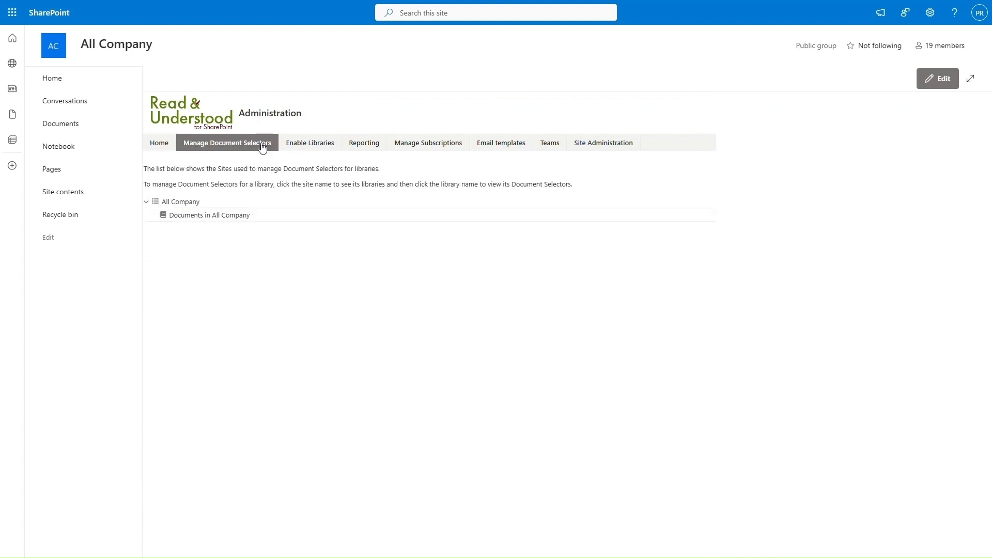
click(235, 216)
click(660, 191)
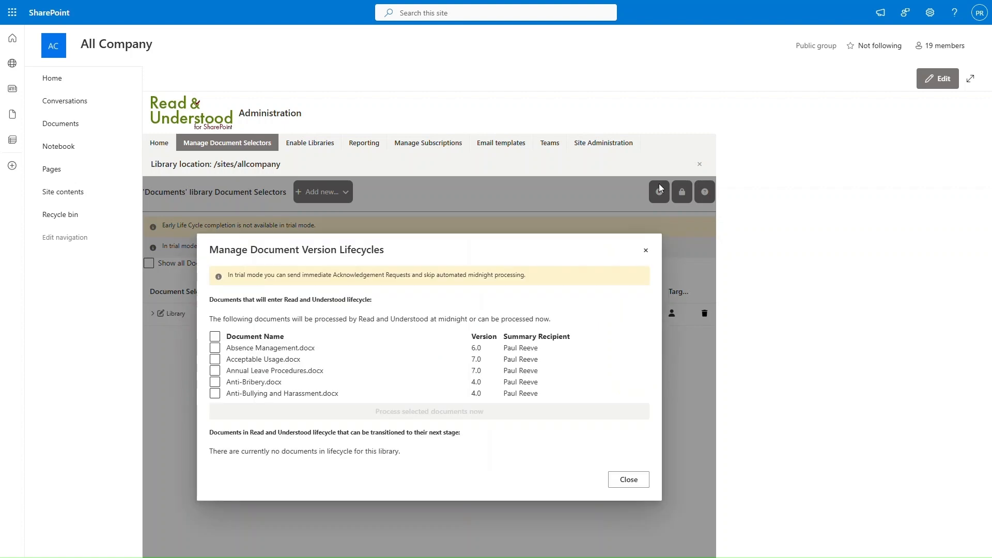
Step: Send all five documents into the Read and Understood lifecycle now, then close the dialog
click(215, 336)
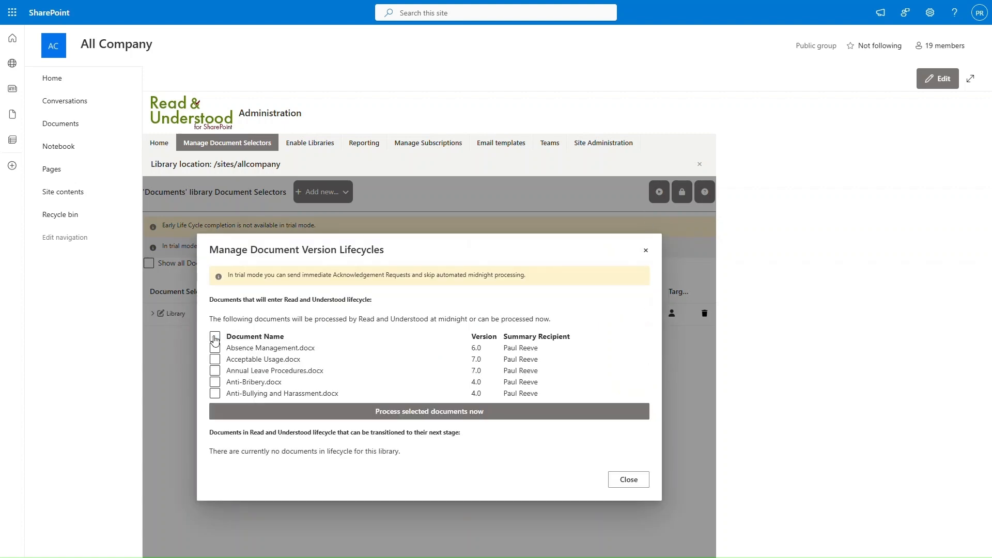
click(453, 409)
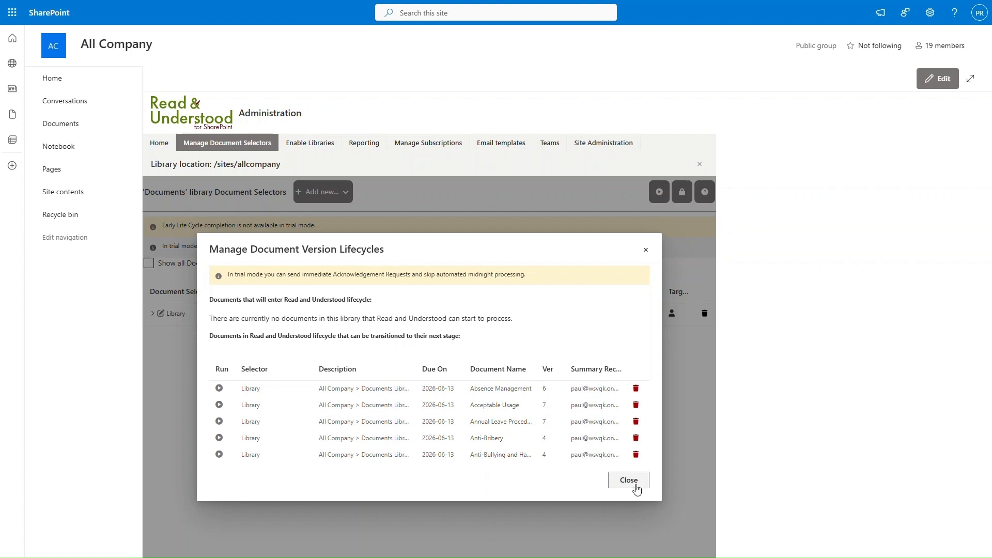
click(629, 480)
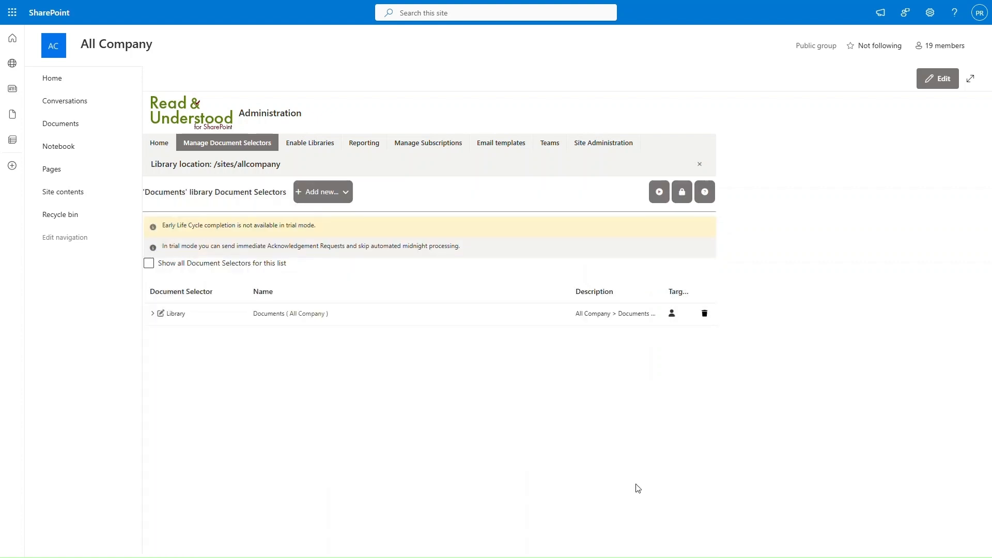
Step: Launch Microsoft Teams and open the latest Acknowledge notification from Activity
click(11, 12)
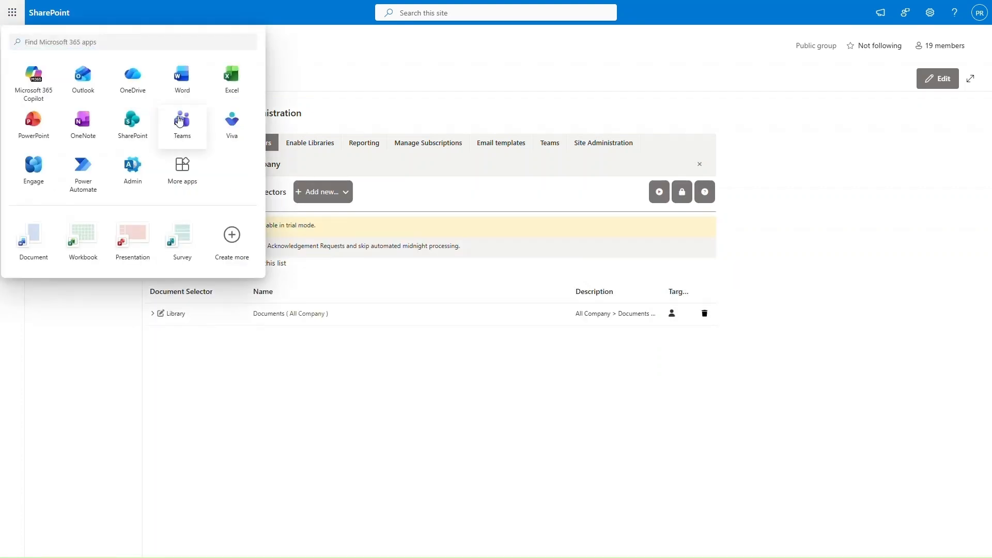
click(180, 120)
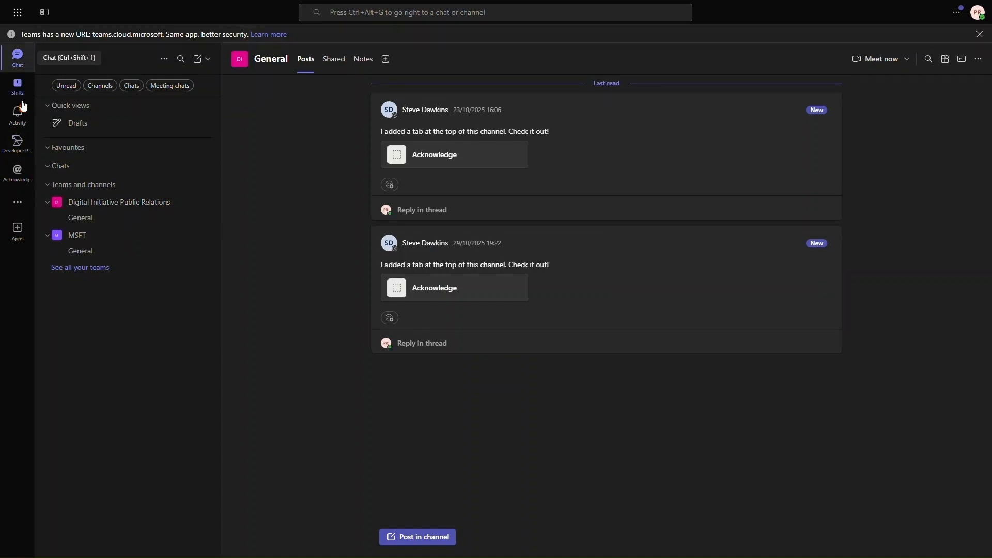
click(20, 111)
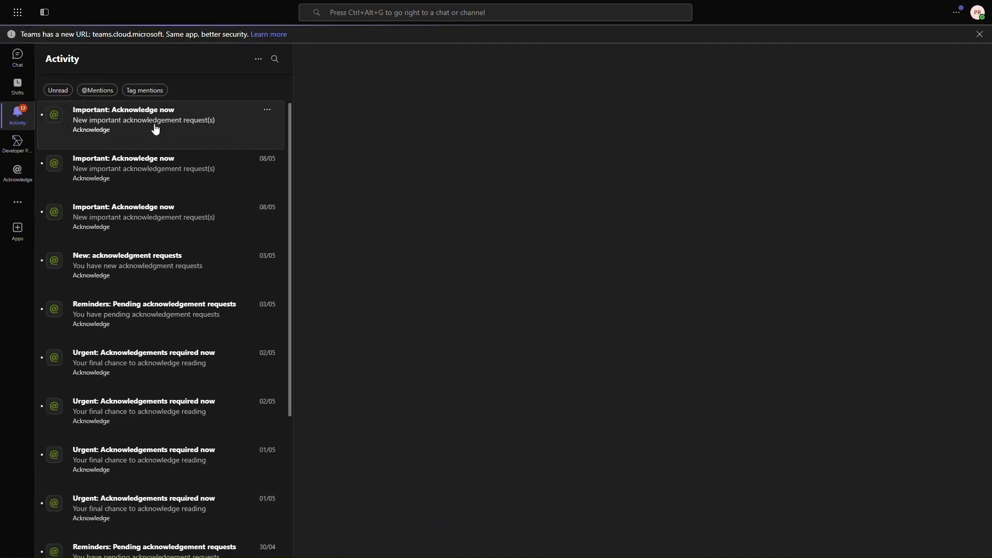
click(155, 129)
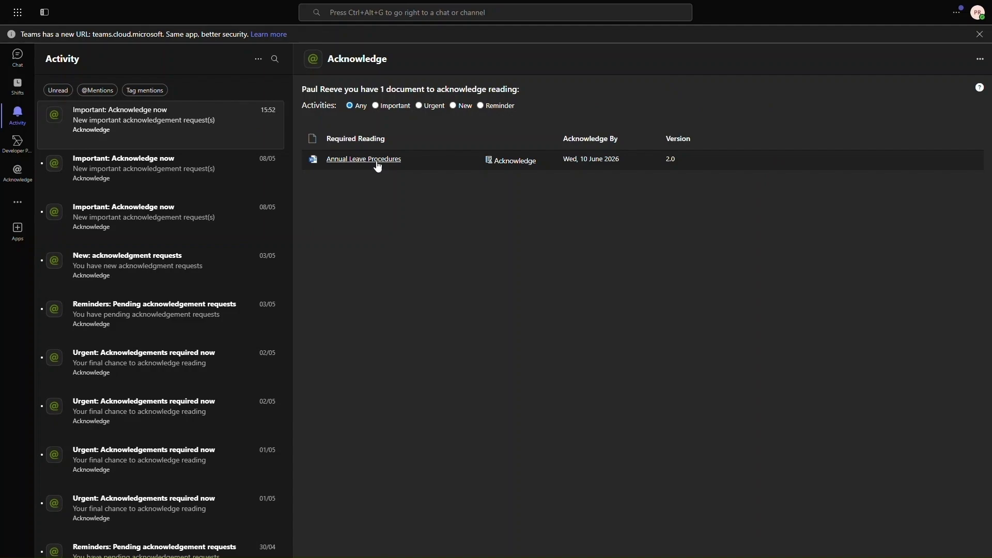
Step: Read the Annual Leave Procedures version 2.0 document and return to the acknowledgement list
click(377, 160)
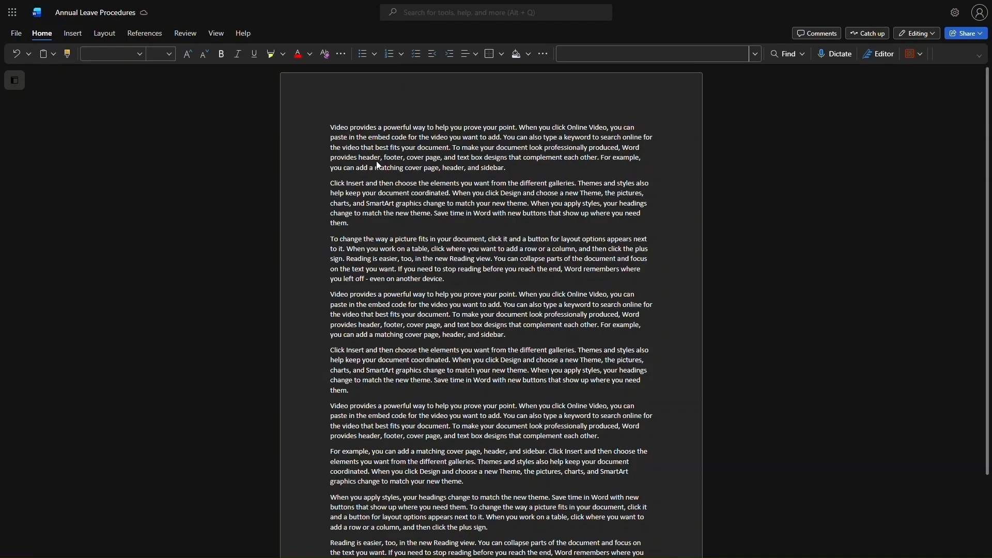
scroll(388, 172, down, 4)
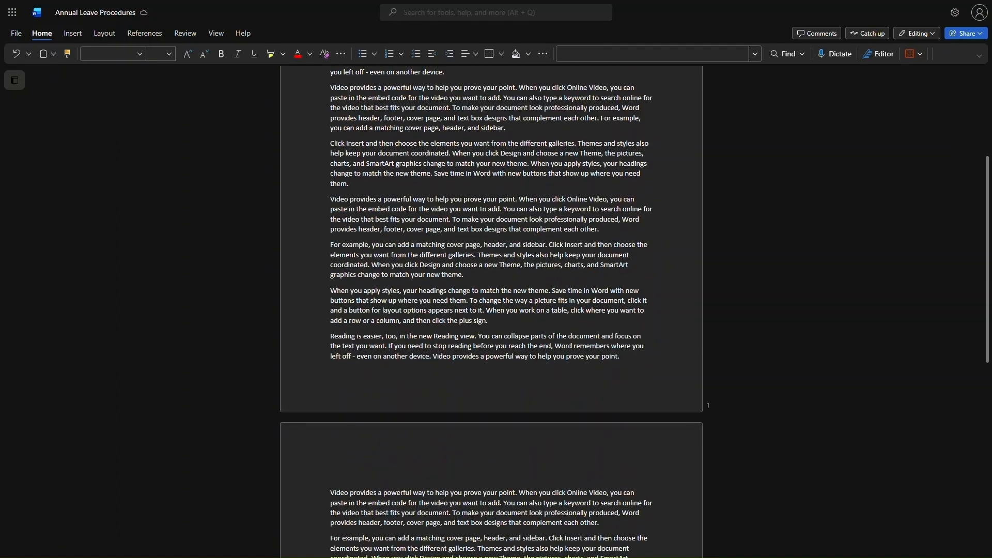
key(ctrl+w)
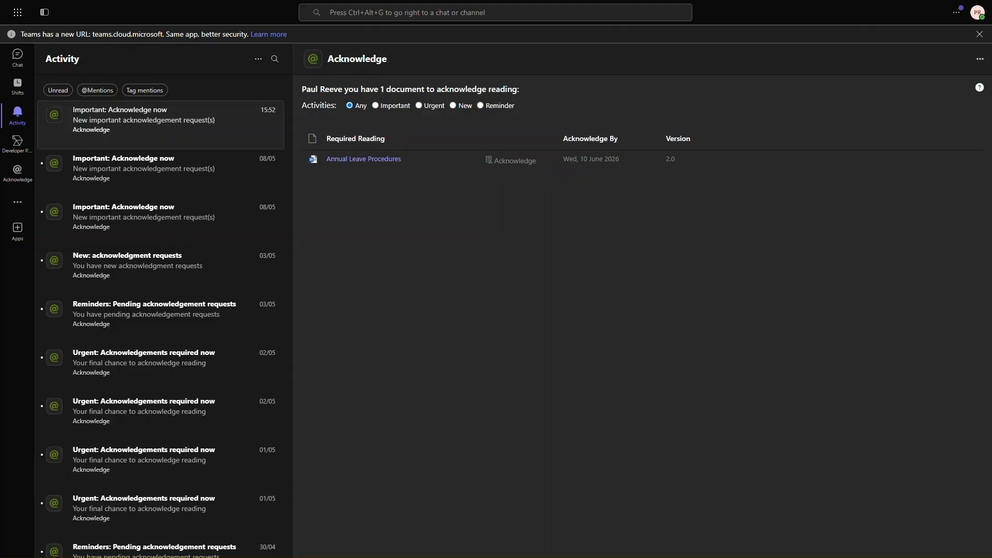
Step: Preview Annual Leave Procedures v2.0, tick the confirmation, acknowledge it as read and understood, and close the panel
click(515, 166)
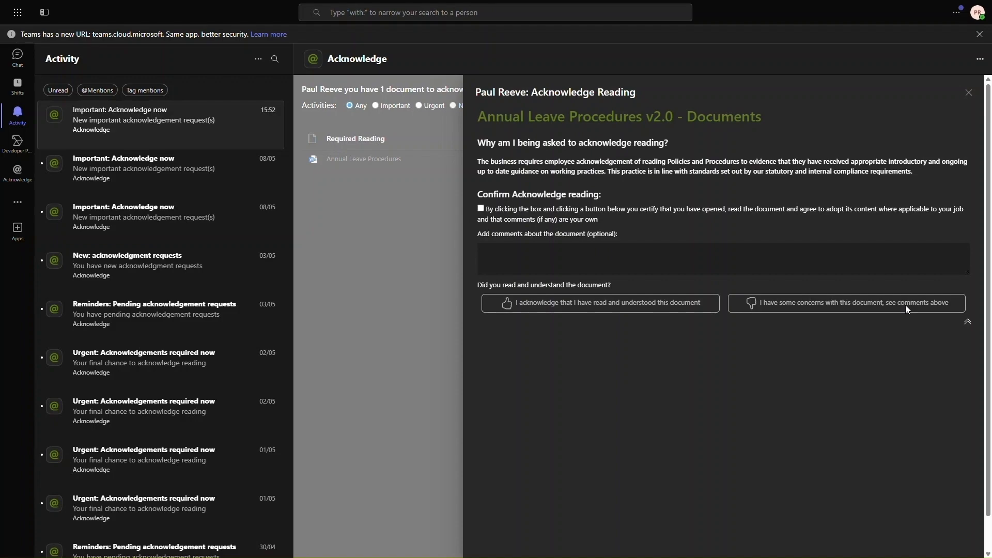
click(968, 322)
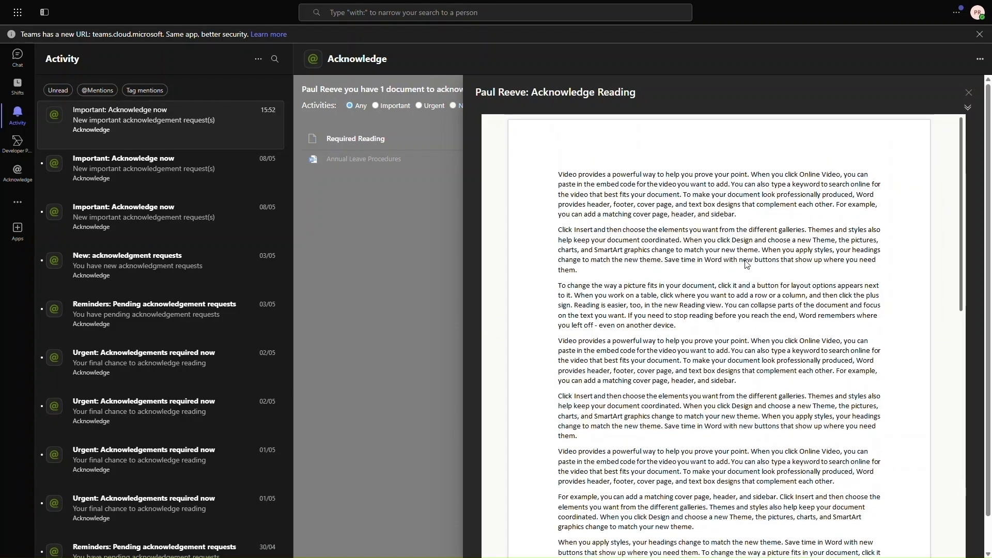
scroll(746, 265, down, 10)
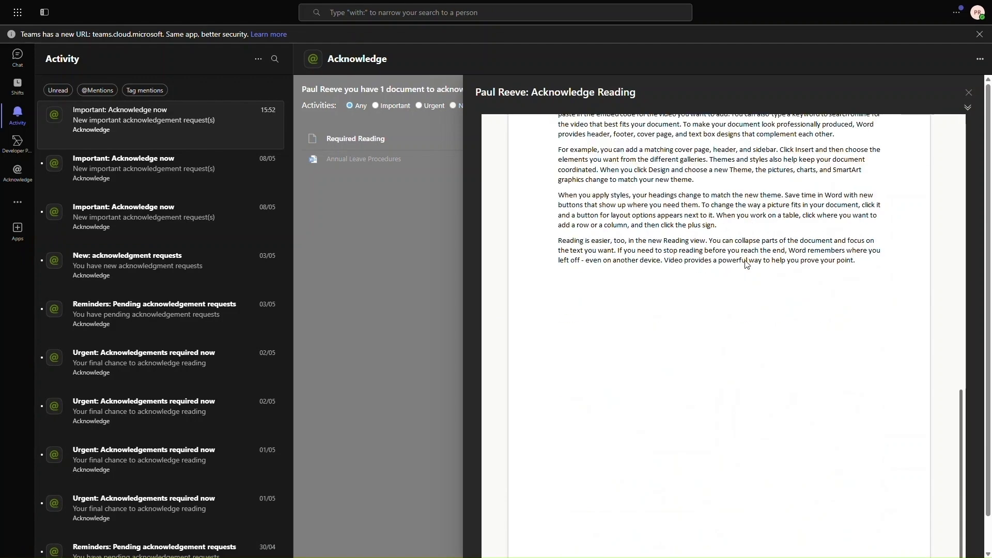
click(968, 107)
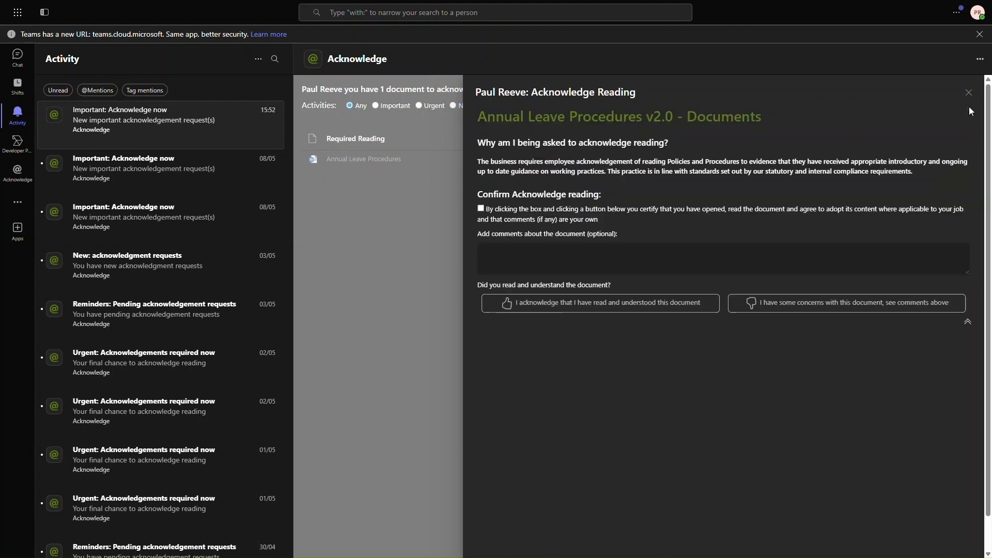
click(480, 208)
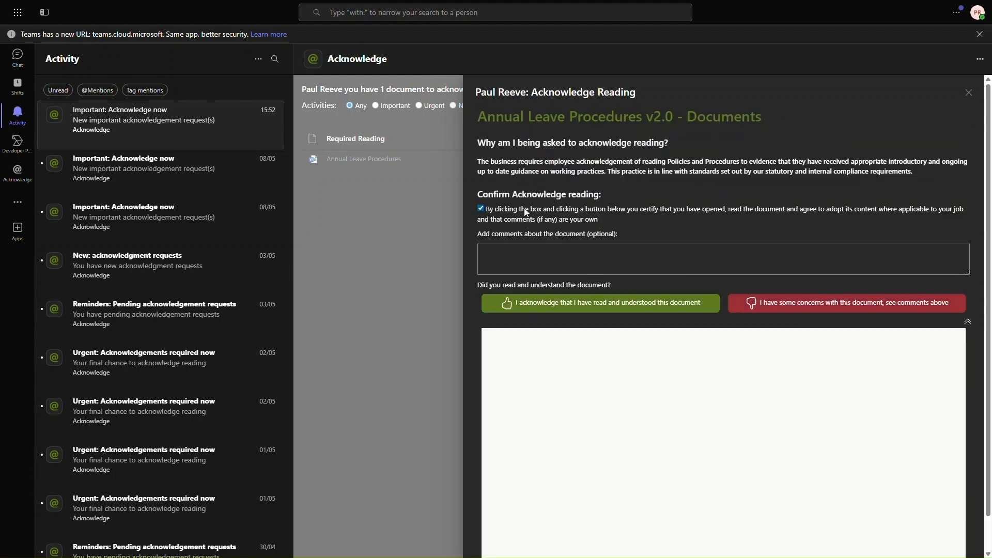
click(653, 304)
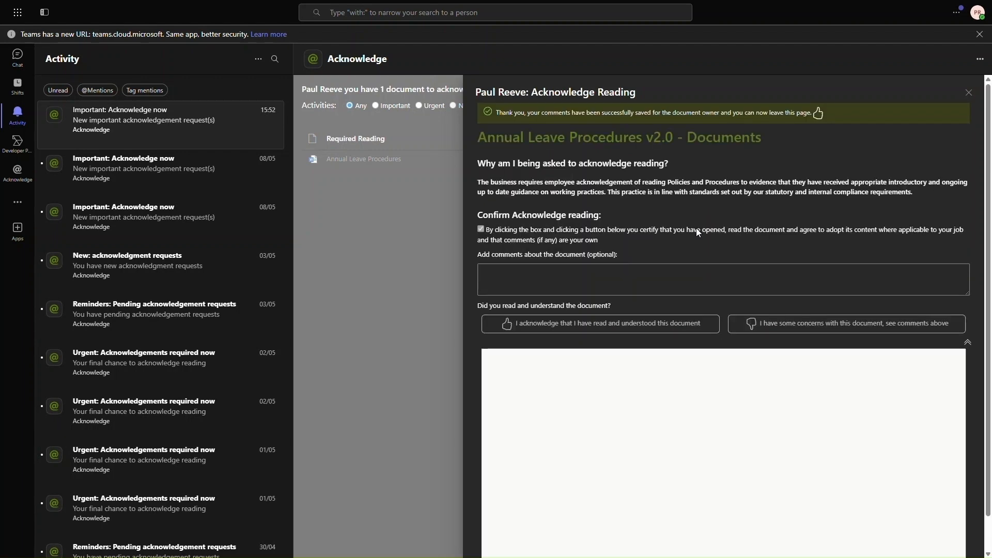
click(968, 93)
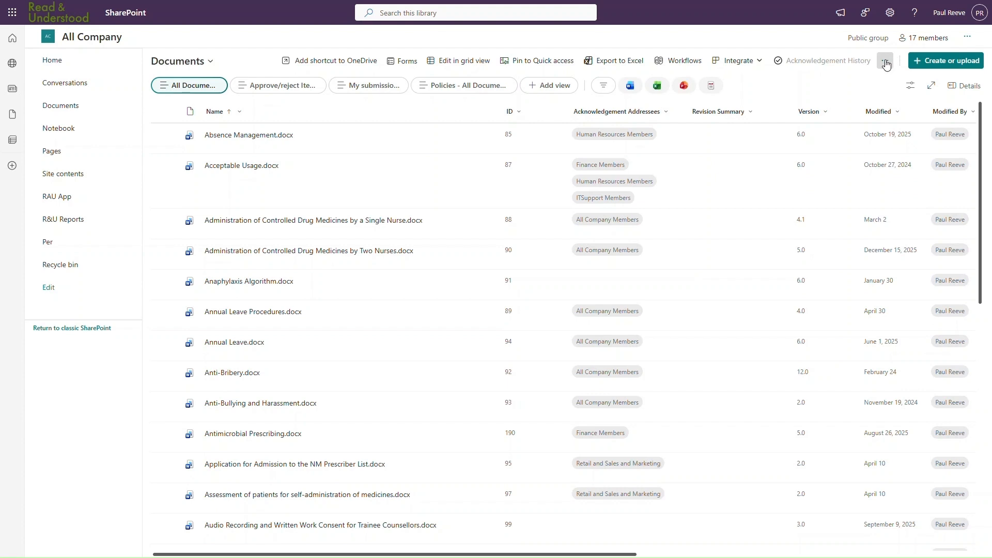
click(885, 62)
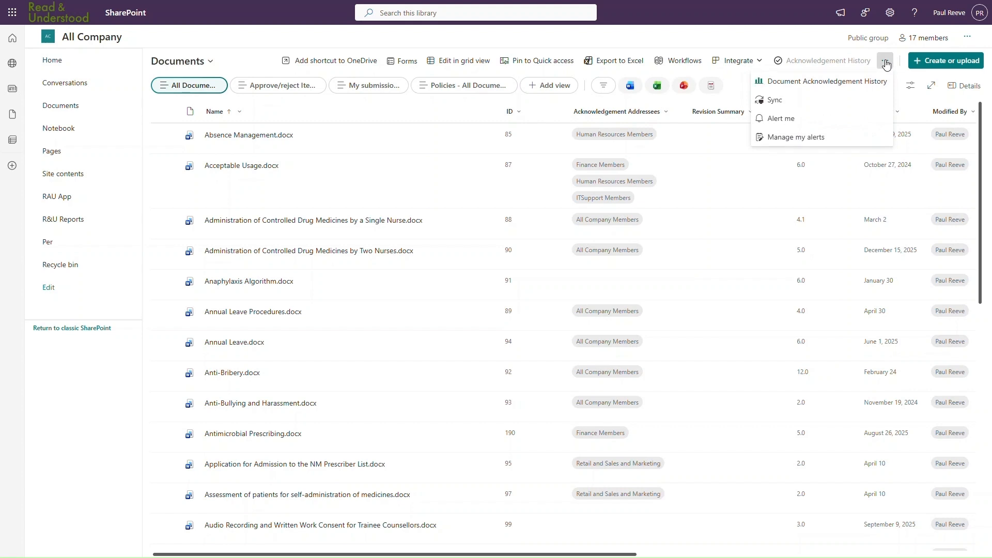
click(793, 84)
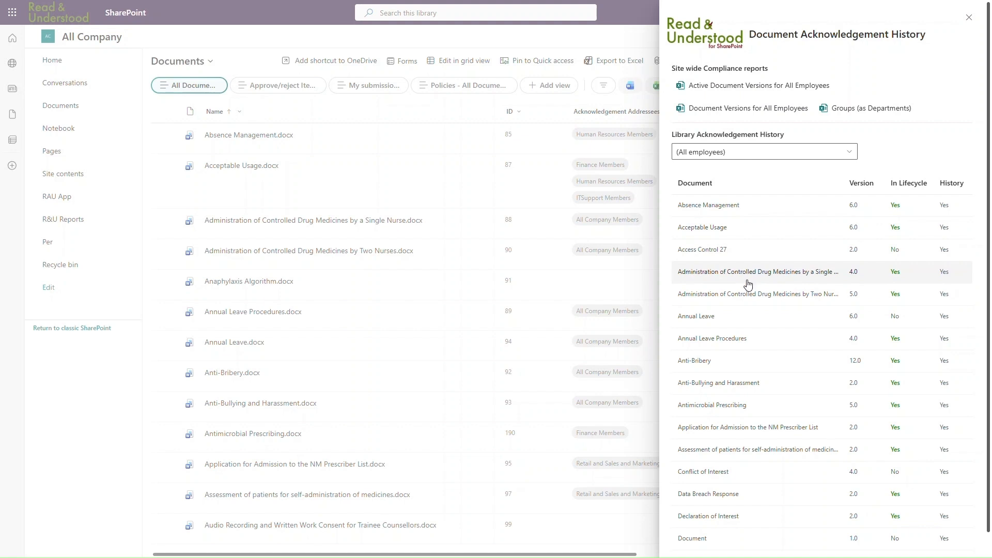
click(750, 280)
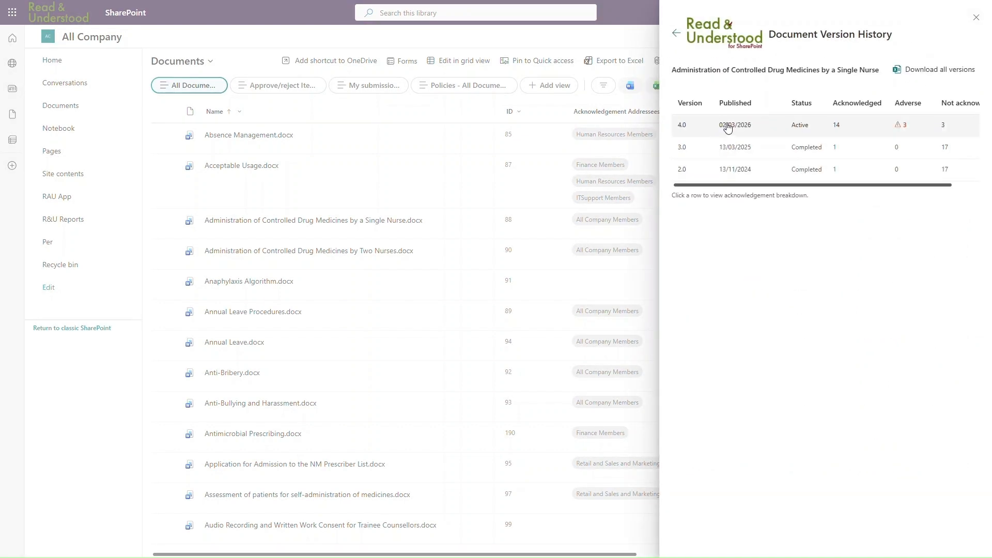
click(728, 126)
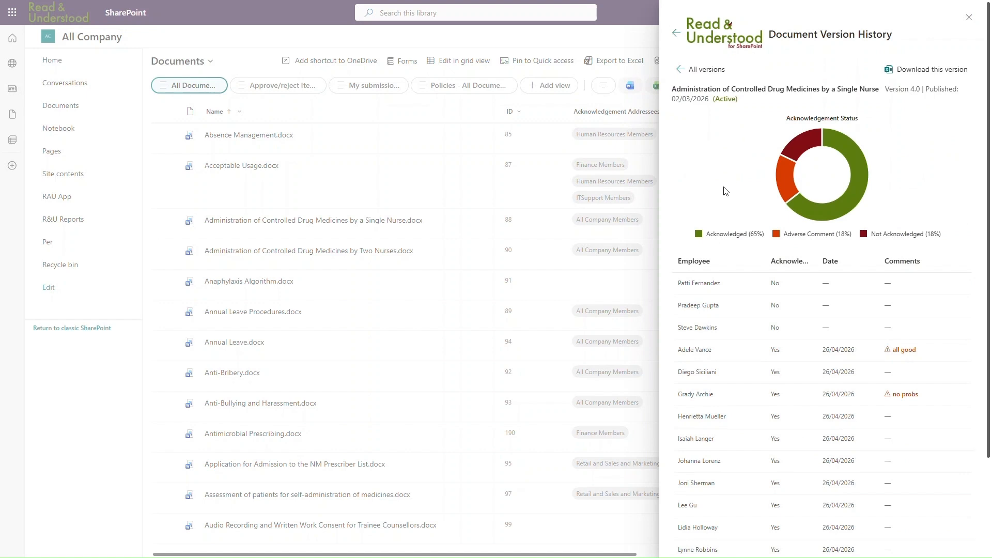
scroll(917, 441, down, 3)
scroll(917, 441, up, 3)
click(676, 34)
click(732, 152)
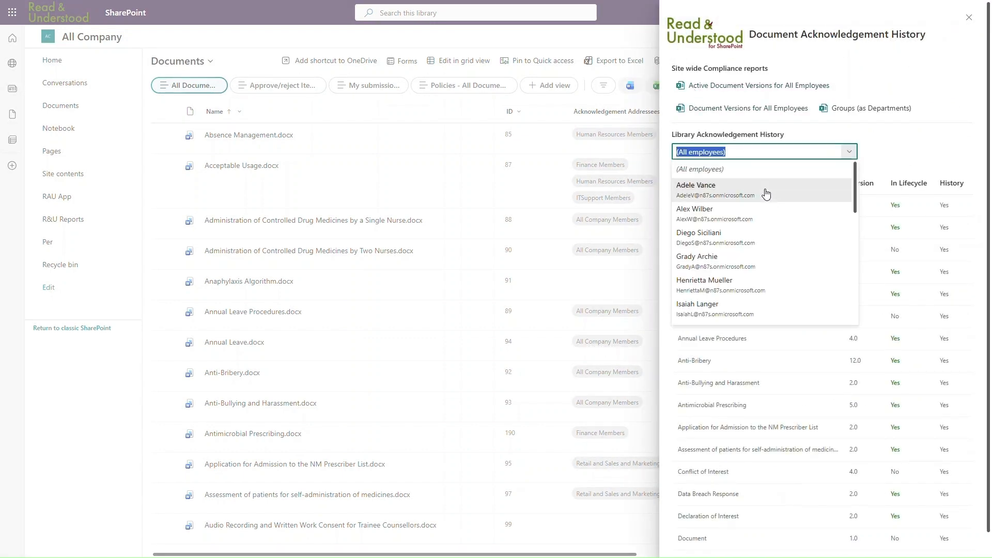
click(766, 190)
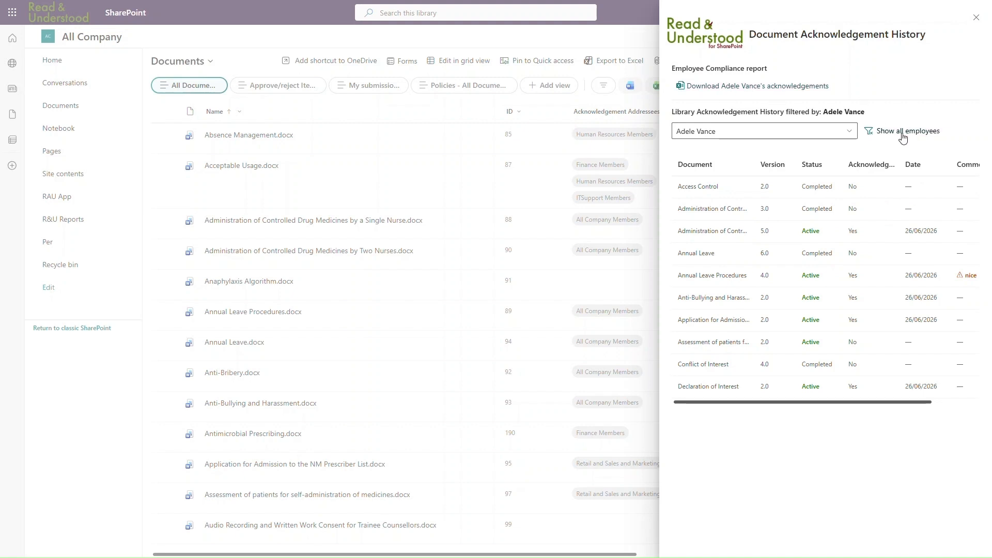
click(902, 133)
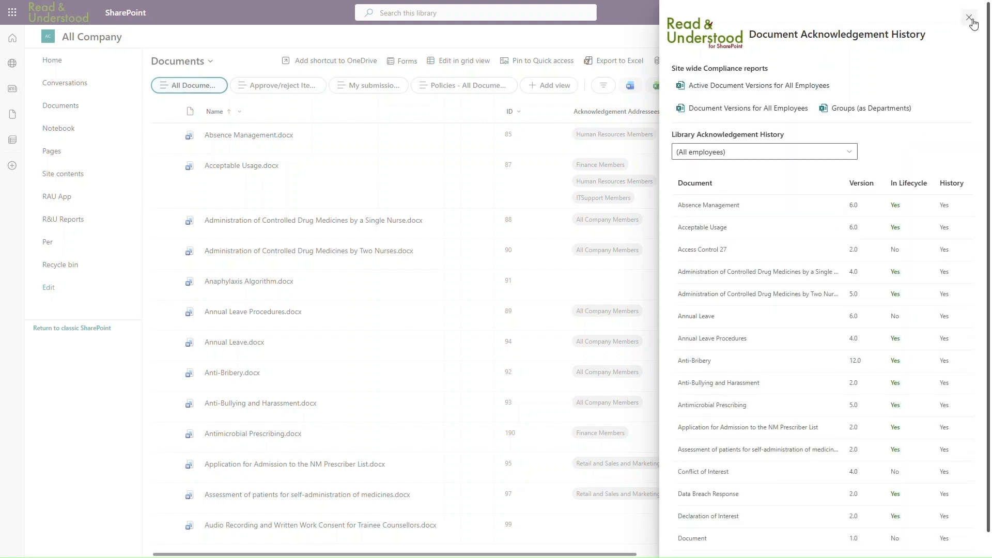
click(969, 20)
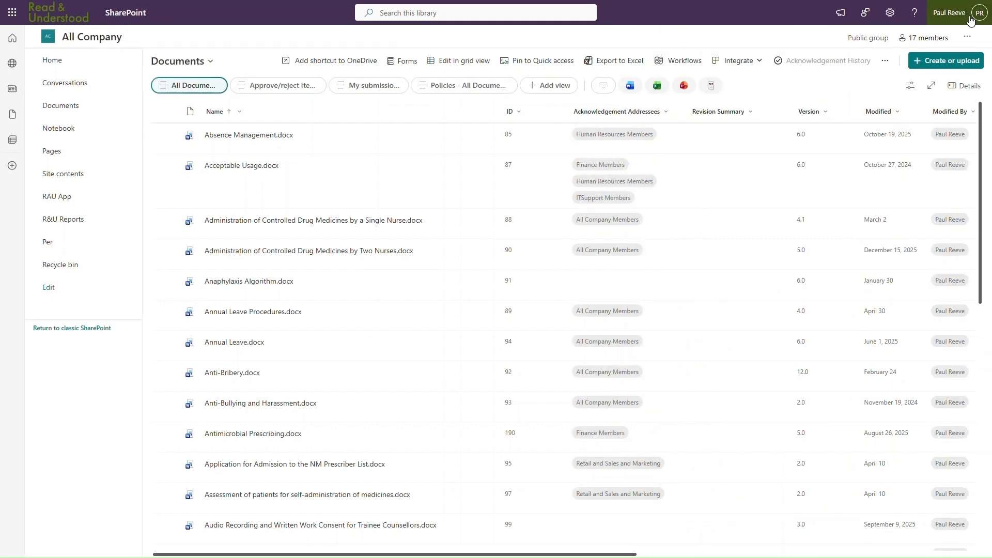
Step: Open the single-nurse controlled drug document's Acknowledgement History and view the version 4.0 breakdown
click(458, 230)
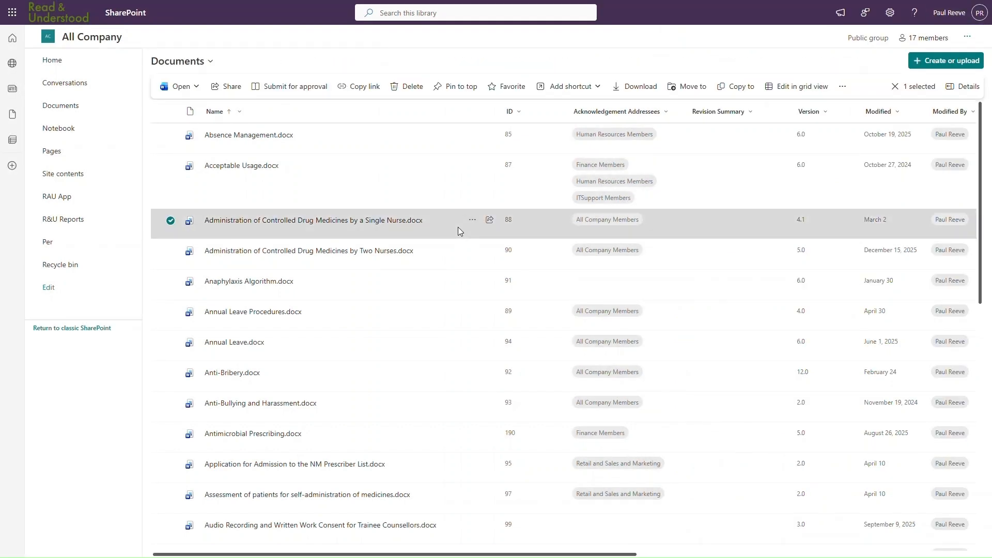
click(842, 87)
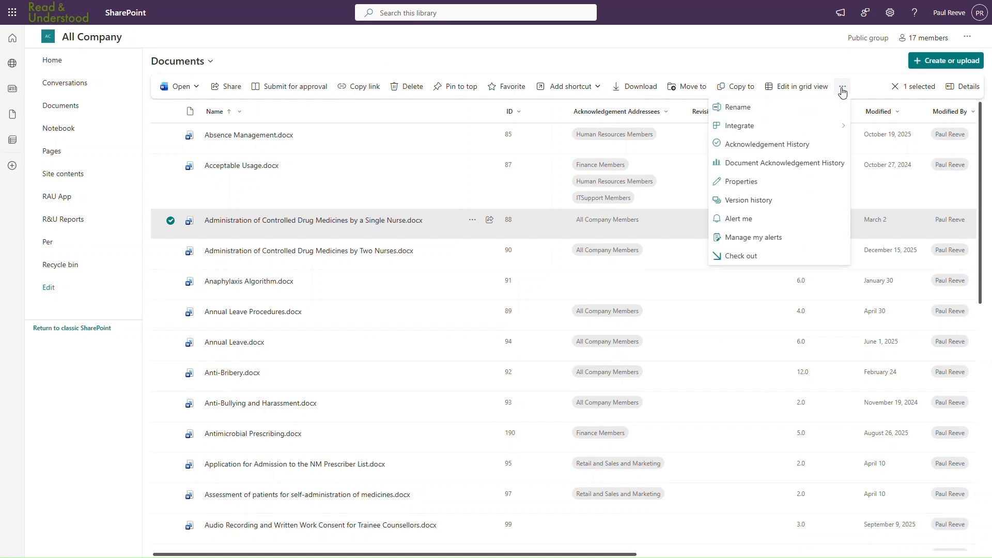
click(762, 146)
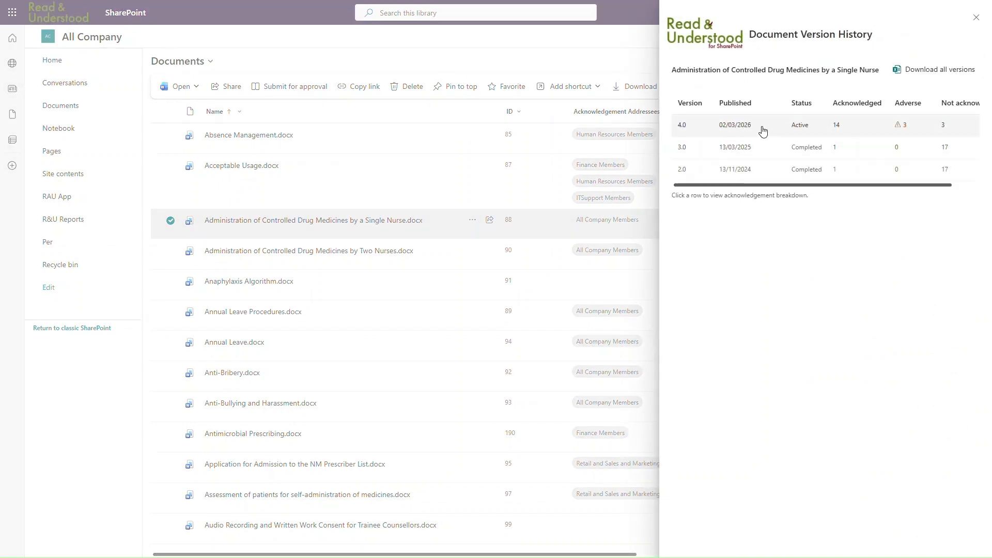
click(763, 131)
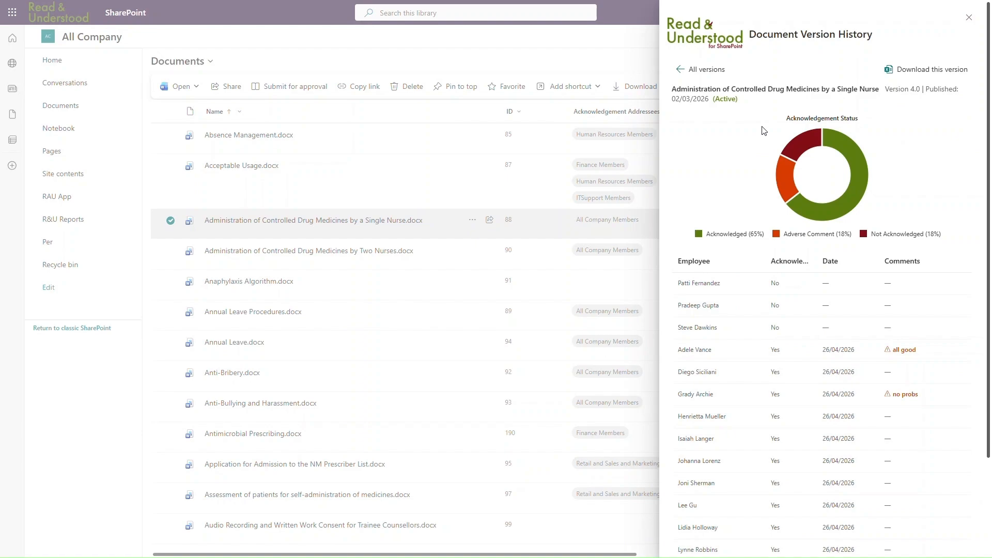